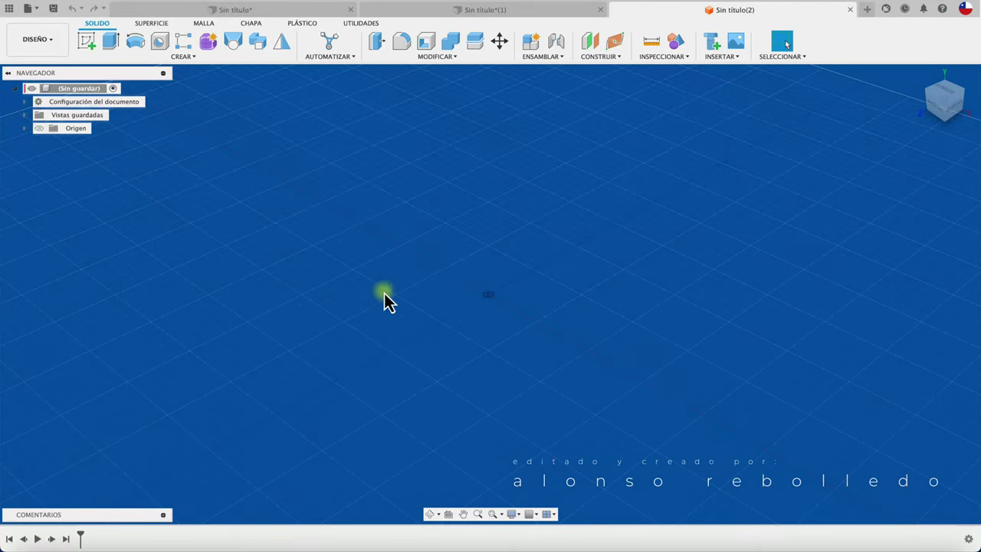
- Show the Origen planes and axes in the empty untitled design
{"action": "left_click", "coordinate": [39, 129]}
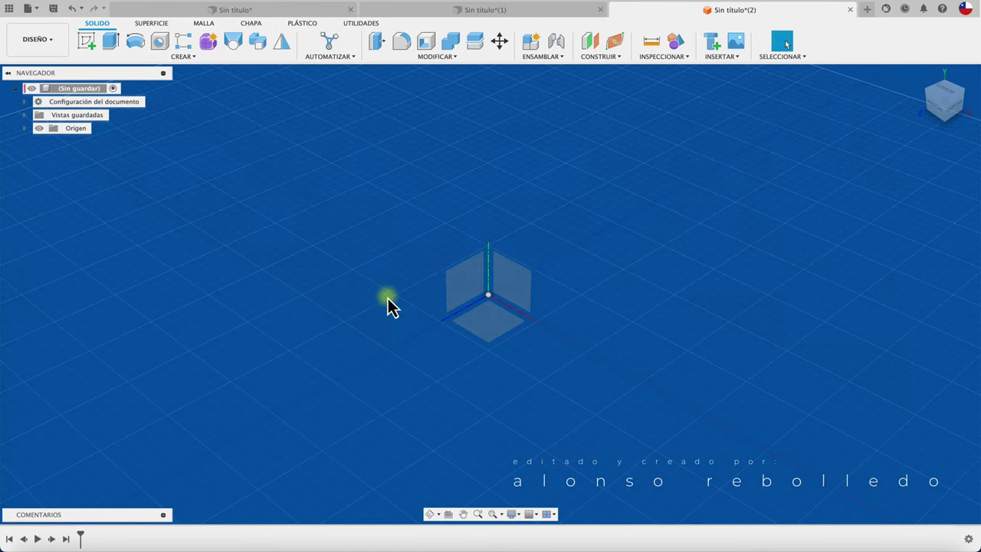
- Enter the Forma sculpting workspace with Crear forma
{"action": "left_click", "coordinate": [209, 40]}
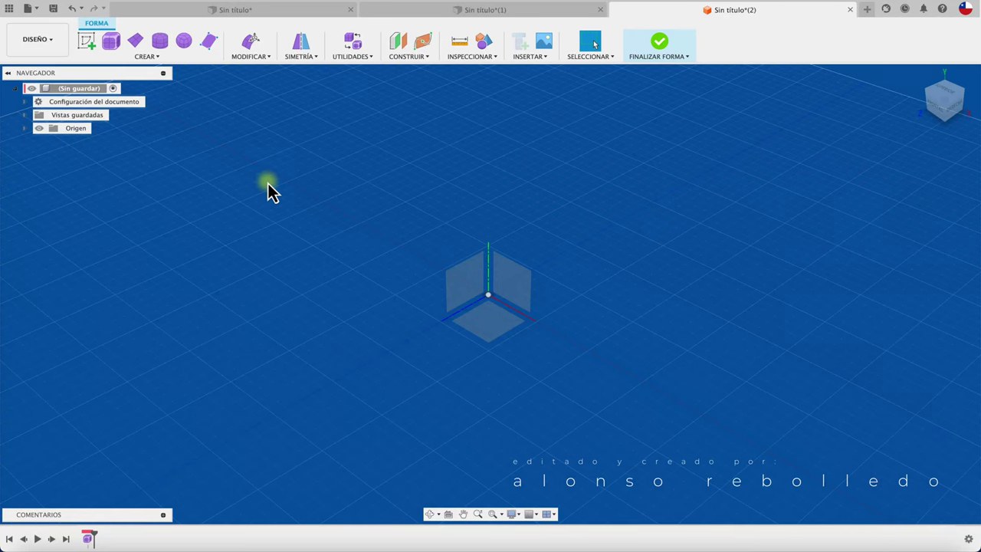
{"action": "scroll", "coordinate": [267, 183], "scroll_direction": "right", "scroll_amount": 3}
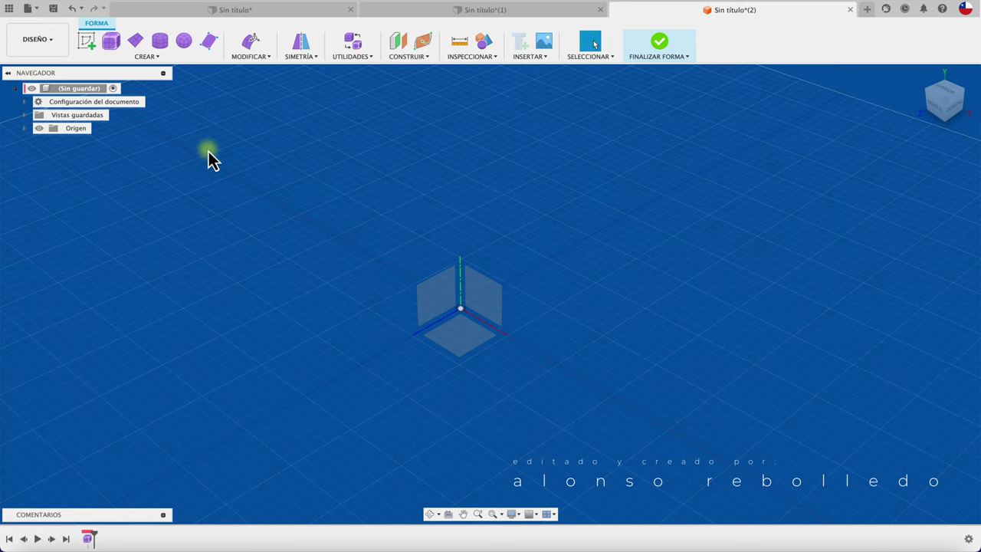
- Create a T-Spline cylinder on the XY plane, centred at the origin, 90 mm in diameter
{"action": "left_click", "coordinate": [161, 45]}
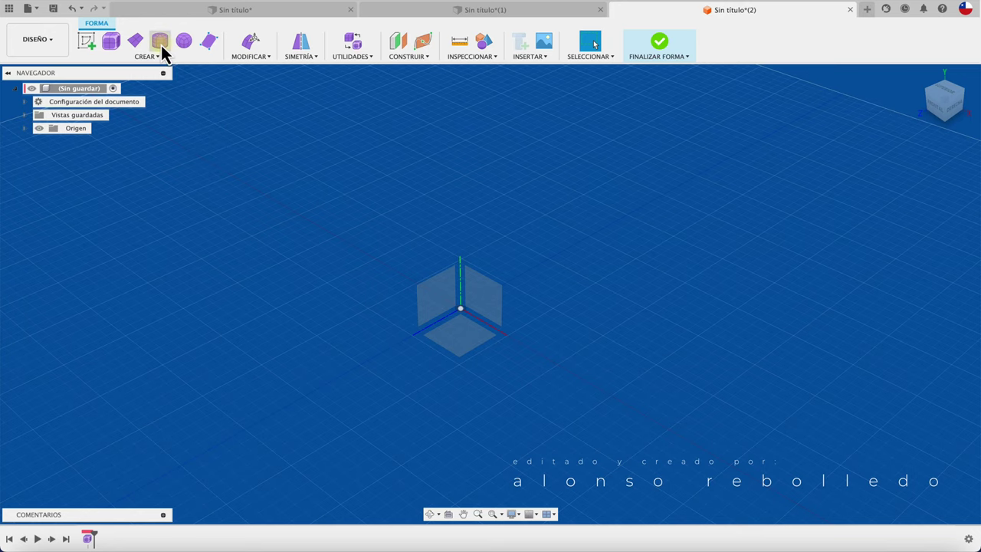
{"action": "left_click", "coordinate": [458, 347]}
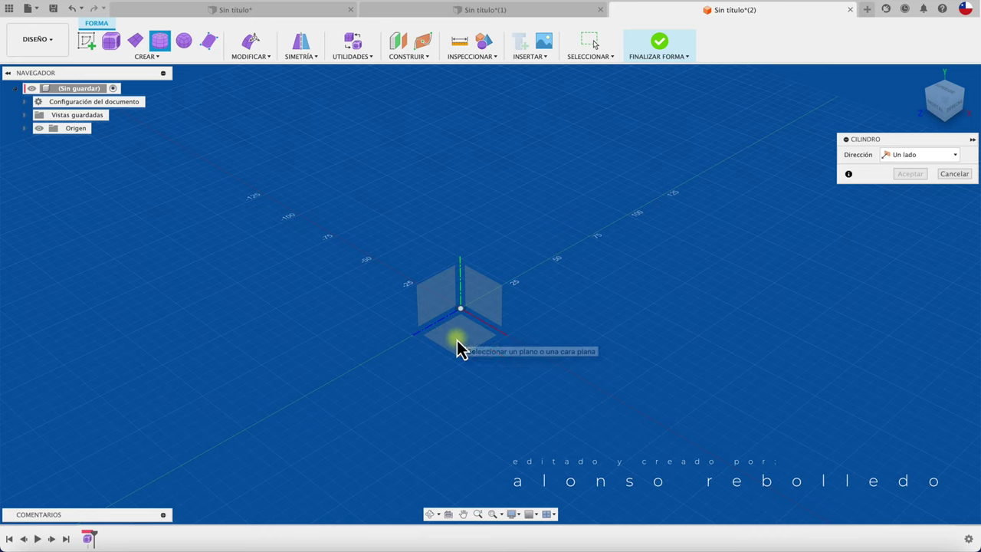
{"action": "left_click", "coordinate": [459, 321]}
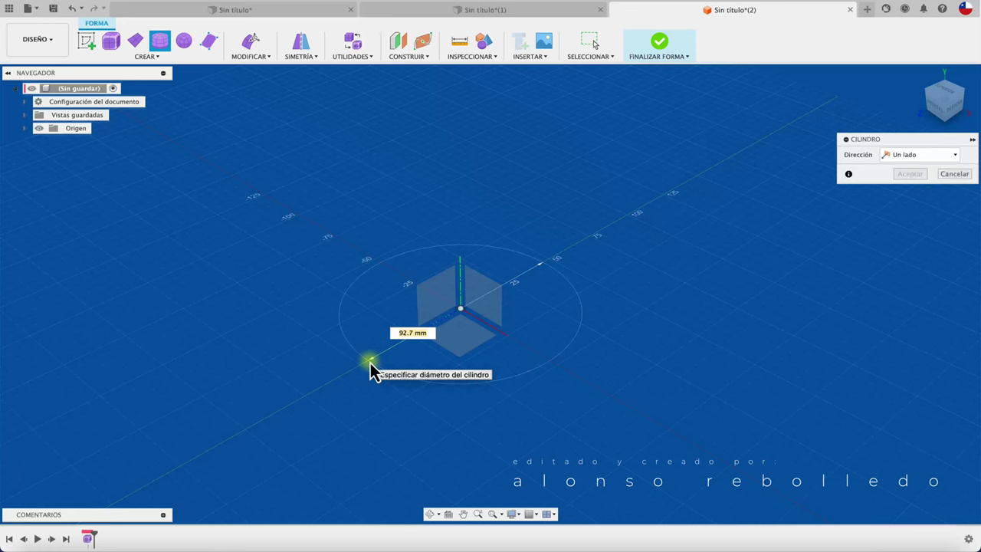
{"action": "type", "text": "90"}
{"action": "key", "text": "Tab"}
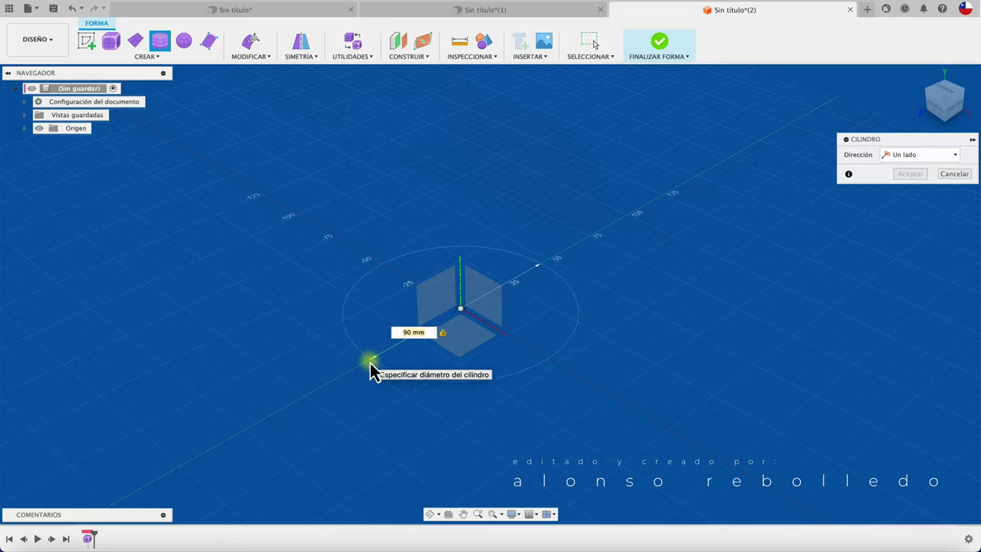
{"action": "left_click", "coordinate": [371, 364]}
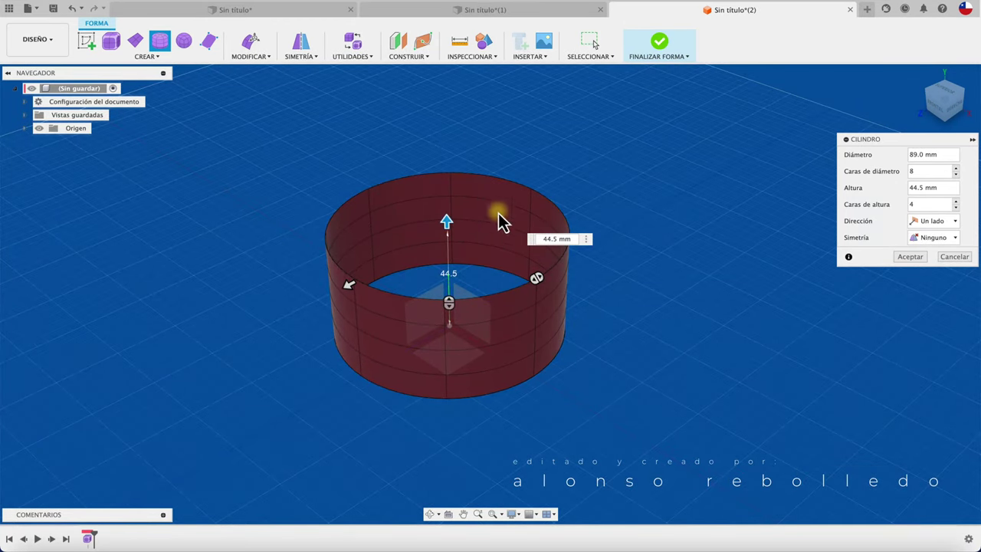
- Make the cylinder 110 mm tall with 10 height faces and 20 diameter faces
{"action": "left_click_drag", "start_coordinate": [454, 227], "coordinate": [447, 123]}
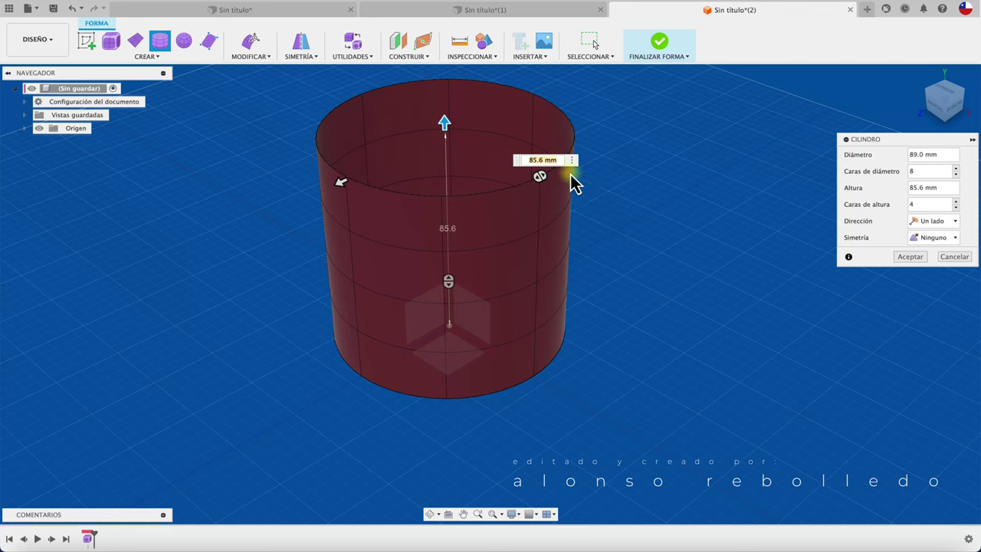
{"action": "type", "text": "110"}
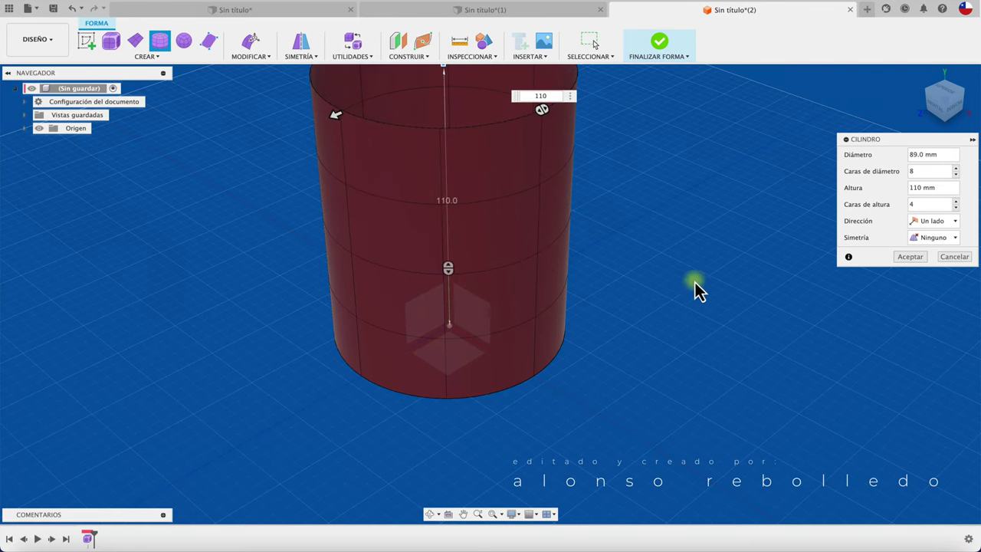
{"action": "key", "text": "Return"}
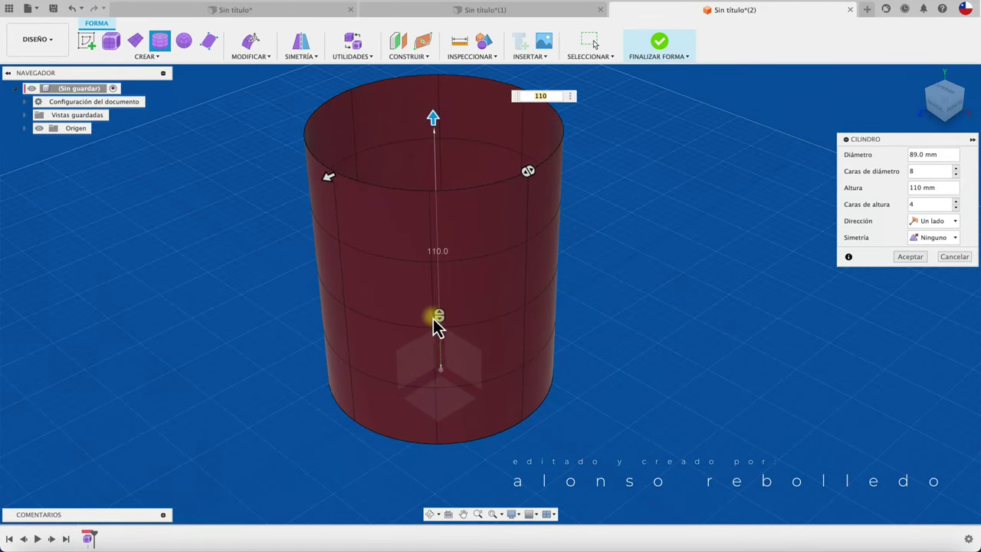
{"action": "left_click_drag", "start_coordinate": [438, 314], "coordinate": [439, 298]}
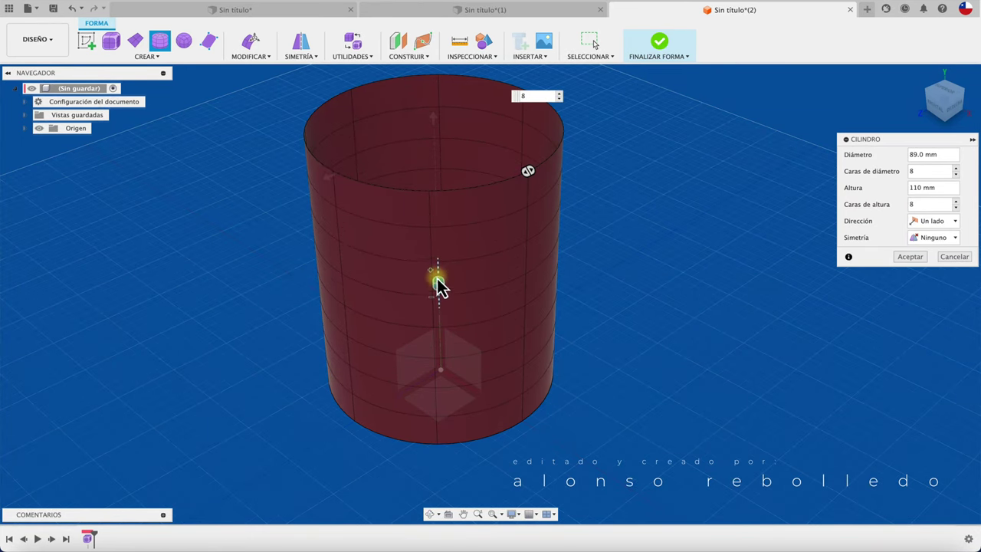
{"action": "left_click_drag", "start_coordinate": [439, 297], "coordinate": [438, 274]}
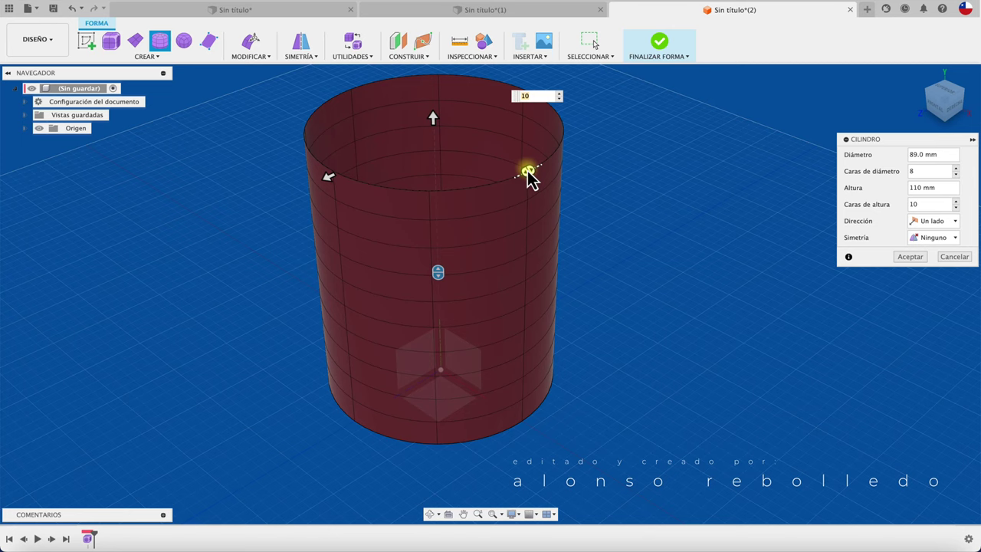
{"action": "mouse_move", "coordinate": [529, 176]}
{"action": "left_mouse_down"}
{"action": "mouse_move", "coordinate": [476, 184]}
{"action": "mouse_move", "coordinate": [564, 119]}
{"action": "mouse_move", "coordinate": [558, 112]}
{"action": "left_mouse_up"}
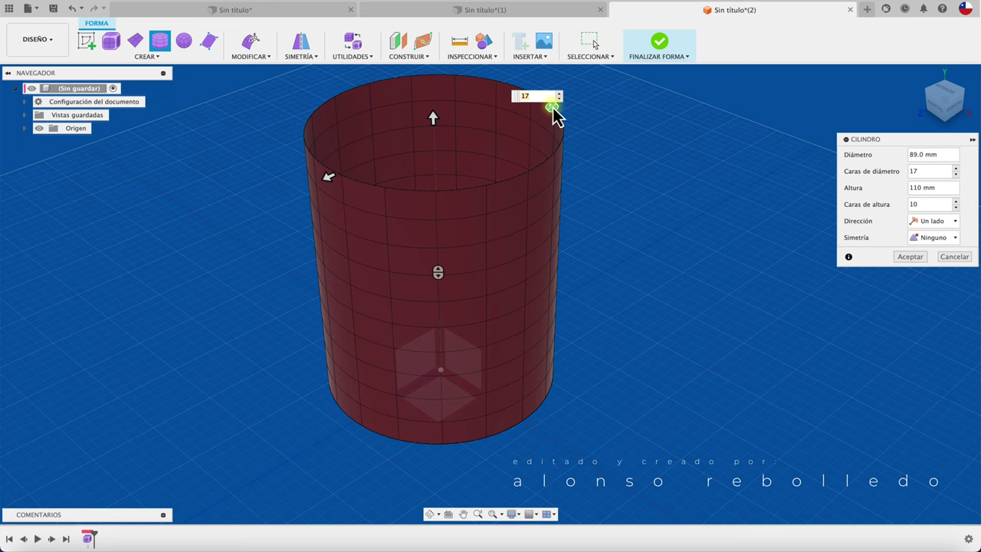
{"action": "left_click_drag", "start_coordinate": [555, 113], "coordinate": [537, 96]}
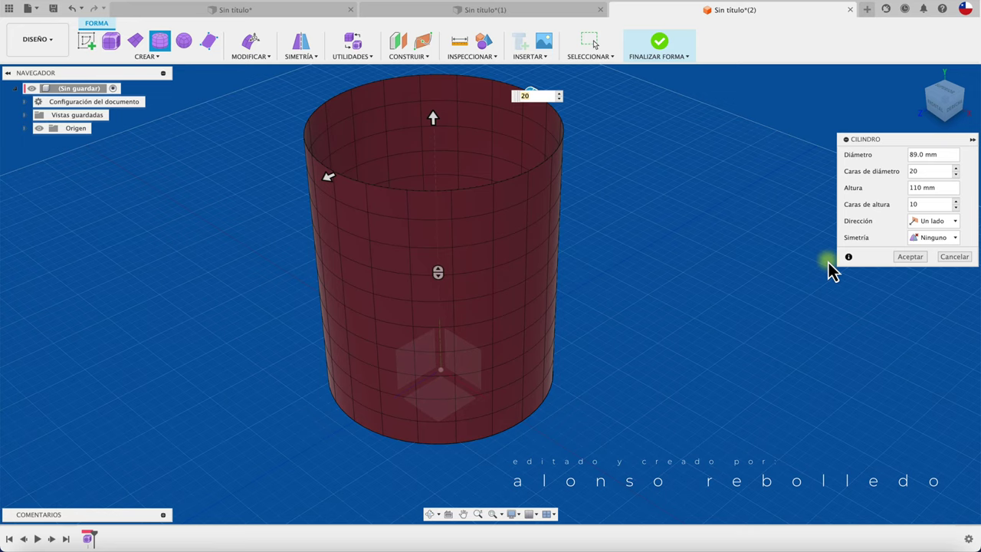
- Accept the 110 mm, 20-by-10-face cylinder as a T-Spline body
{"action": "left_click", "coordinate": [914, 258]}
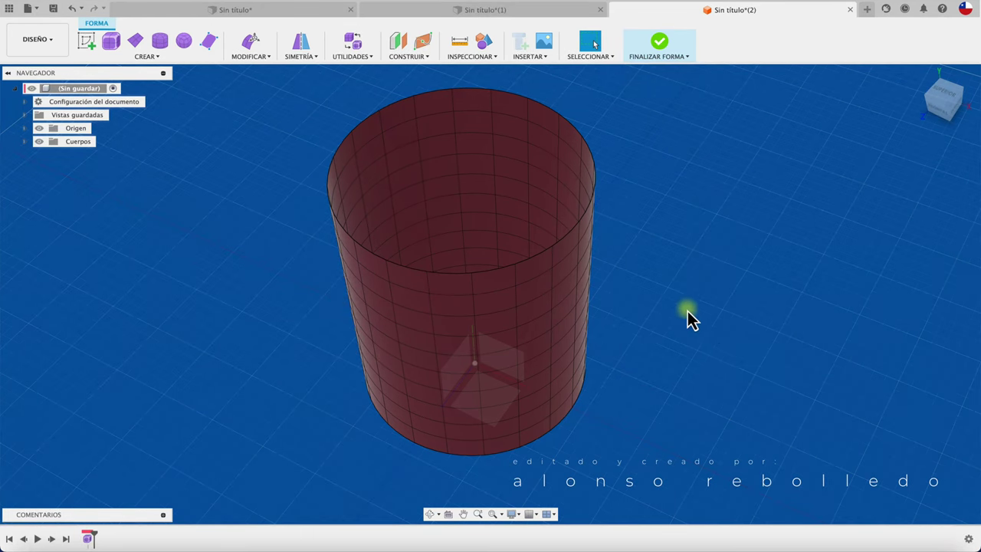
{"action": "middle_click_drag", "start_coordinate": [686, 373], "coordinate": [671, 295], "text": "shift"}
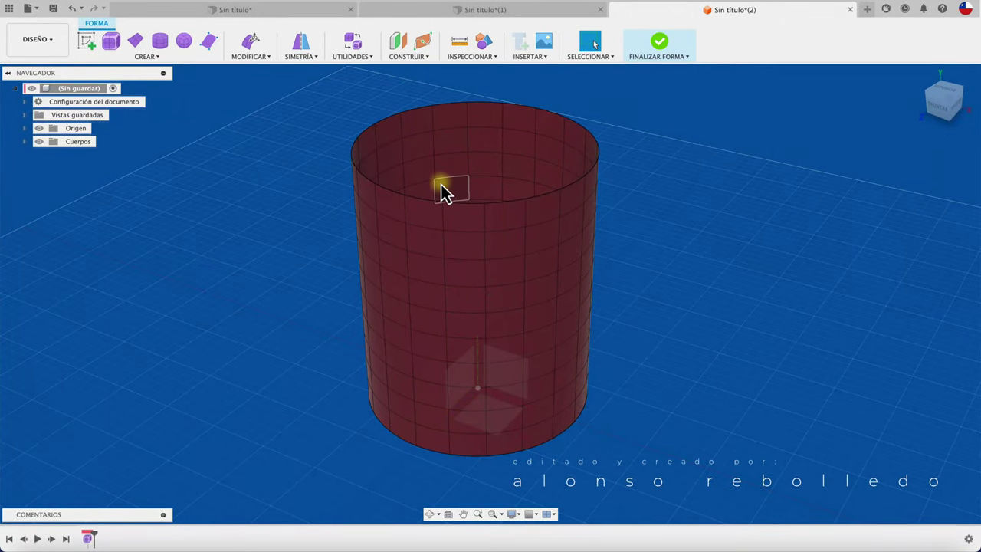
{"action": "left_click", "coordinate": [310, 60]}
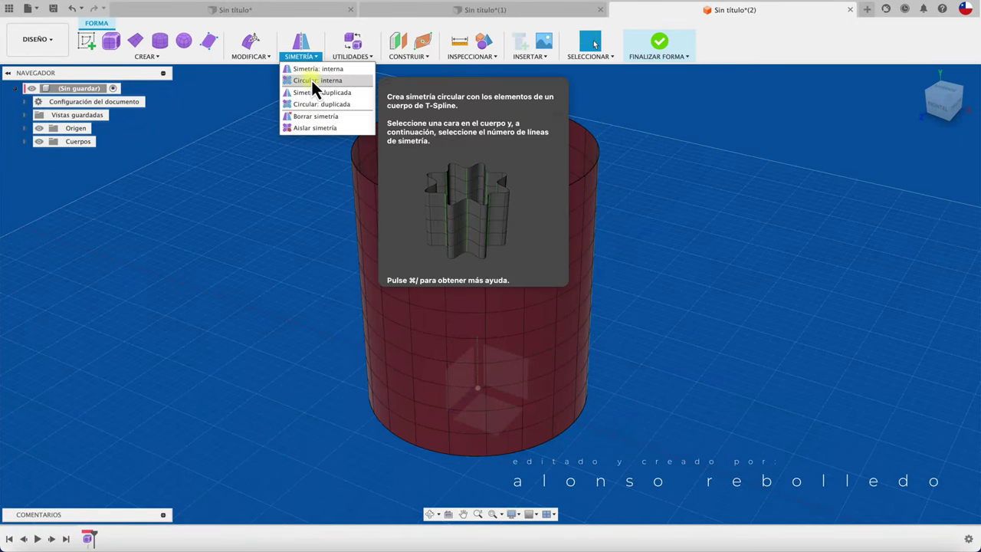
{"action": "mouse_move", "coordinate": [317, 69]}
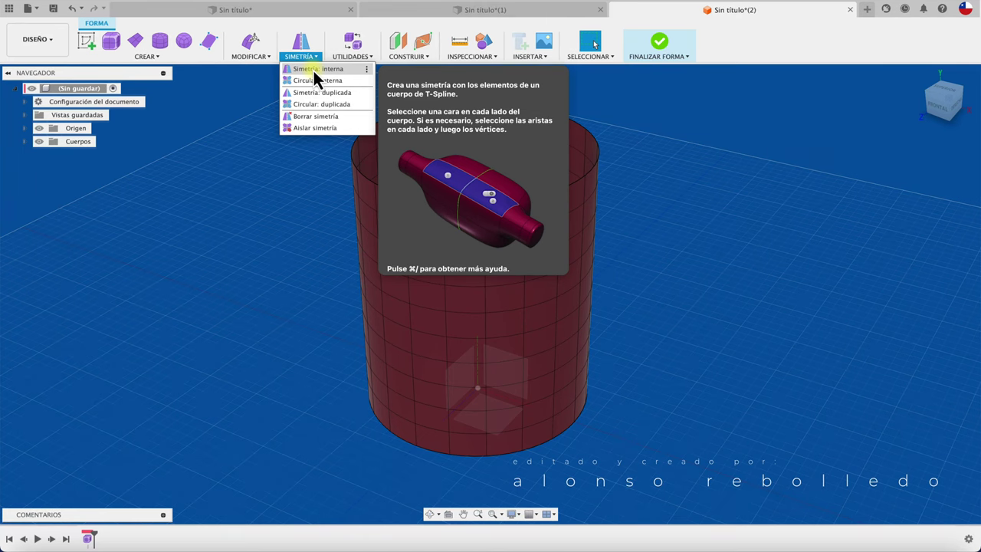
- Apply 10-part internal circular symmetry based on a cylinder wall face
{"action": "left_click", "coordinate": [315, 80]}
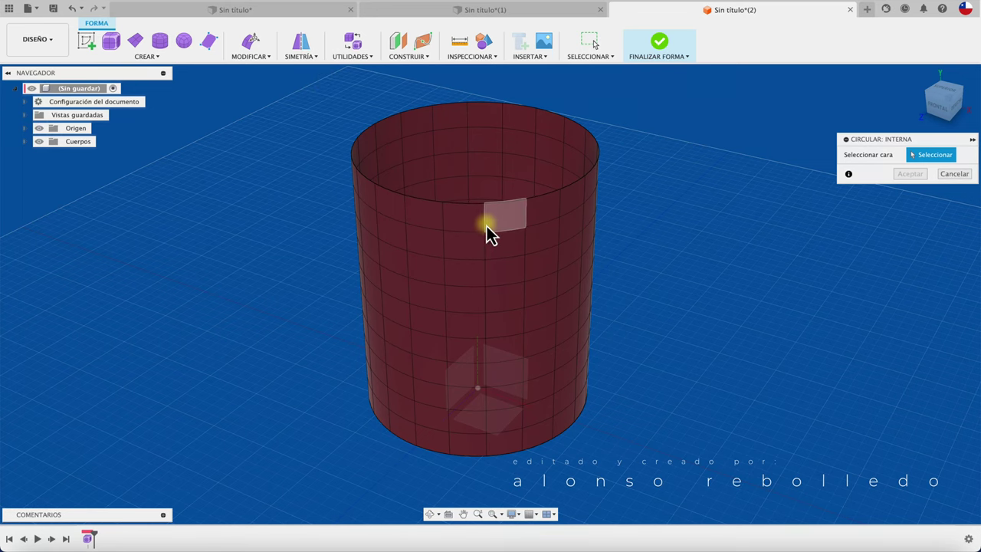
{"action": "left_click", "coordinate": [499, 225]}
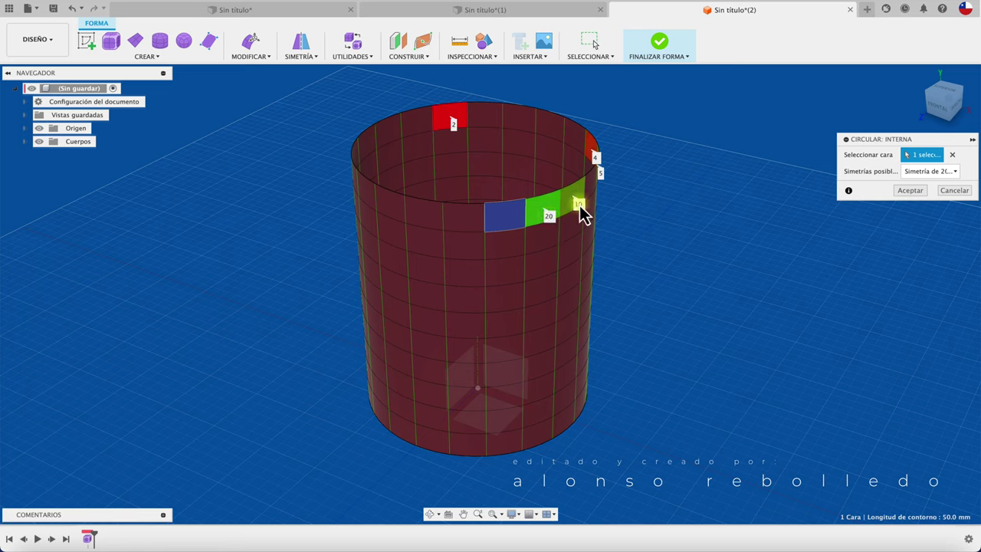
{"action": "left_click", "coordinate": [595, 158]}
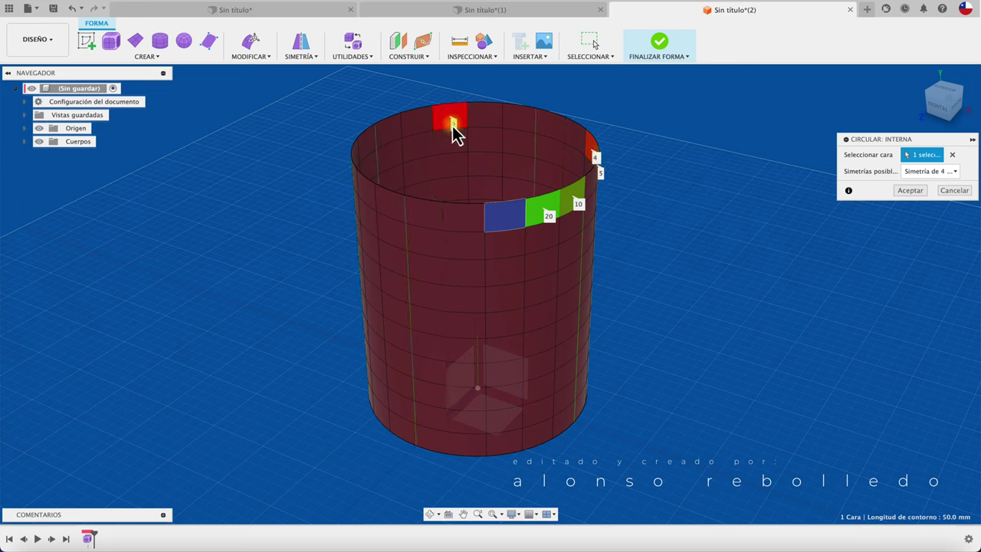
{"action": "left_click", "coordinate": [453, 127]}
{"action": "left_click", "coordinate": [549, 217]}
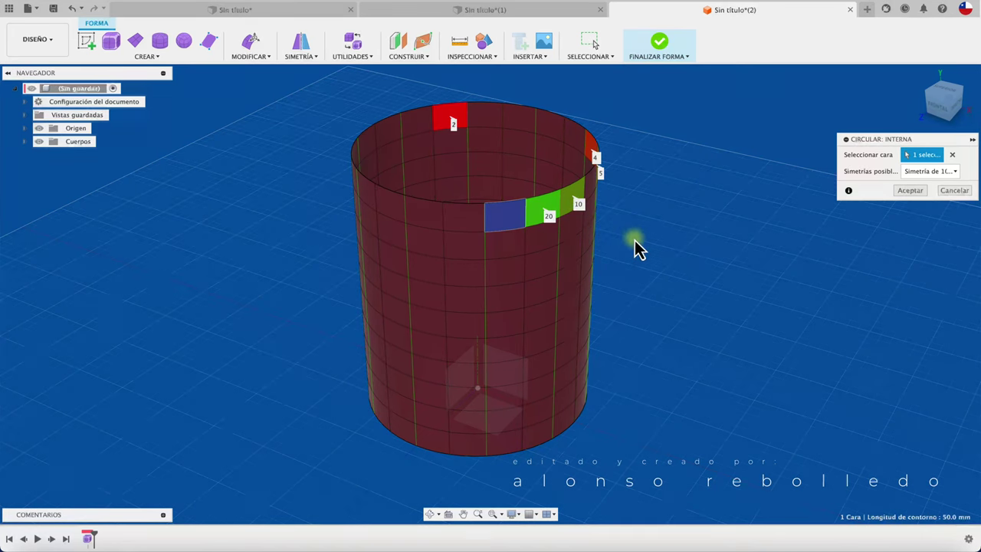
{"action": "left_click", "coordinate": [909, 191]}
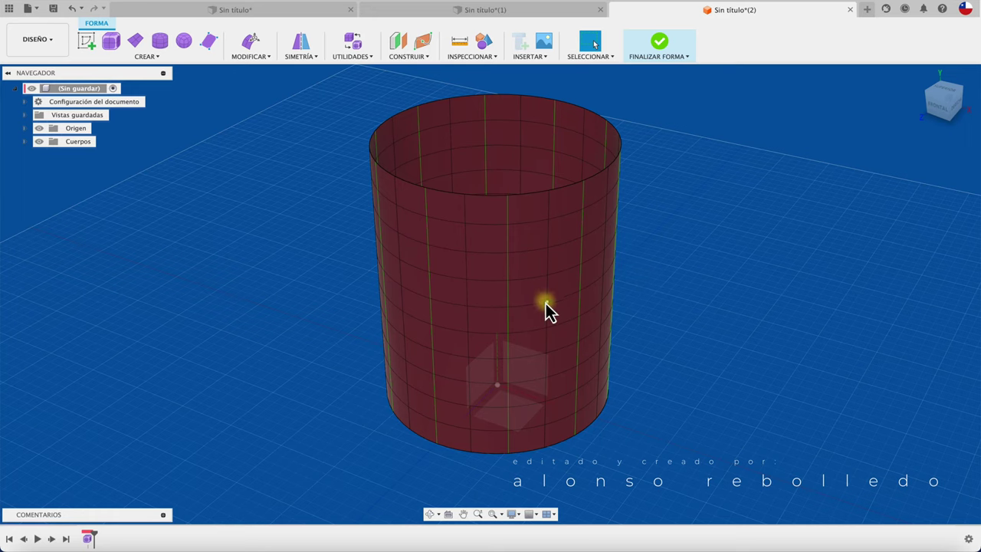
- Select a vertical edge loop with its symmetric copies for Editar forma
{"action": "double_click", "coordinate": [508, 237]}
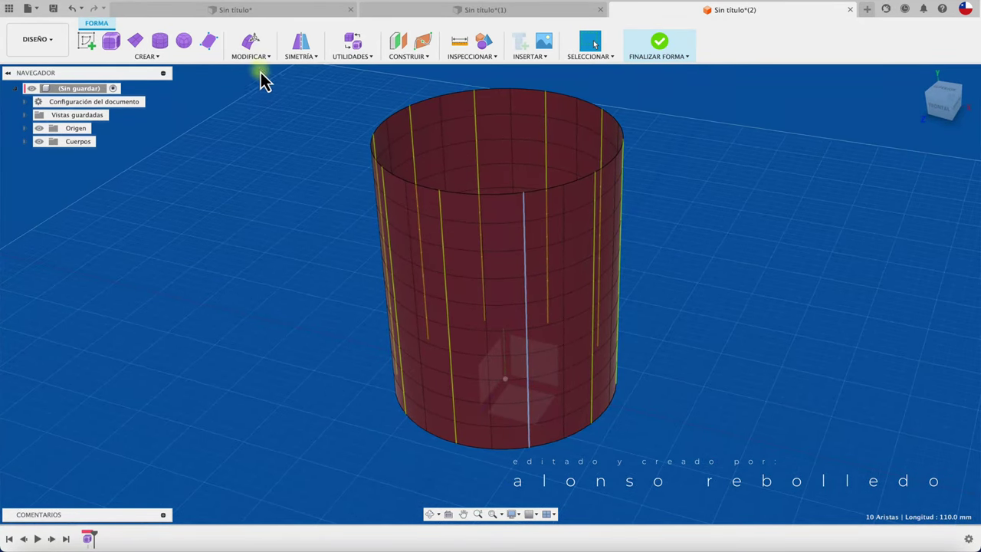
{"action": "left_click", "coordinate": [253, 42]}
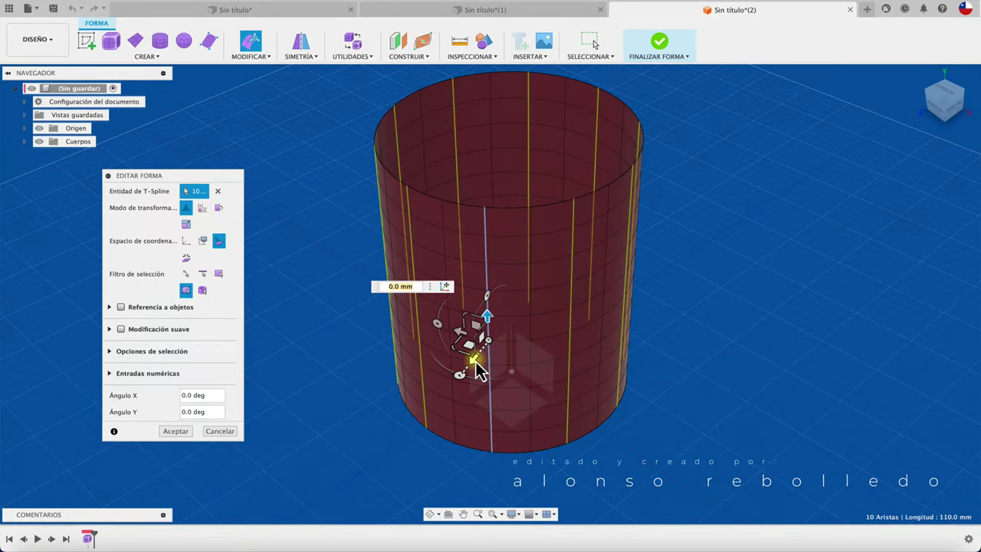
- Push the ten vertical edges inward 4.5 mm into star-shaped flutes and accept
{"action": "left_click_drag", "start_coordinate": [476, 363], "coordinate": [510, 316]}
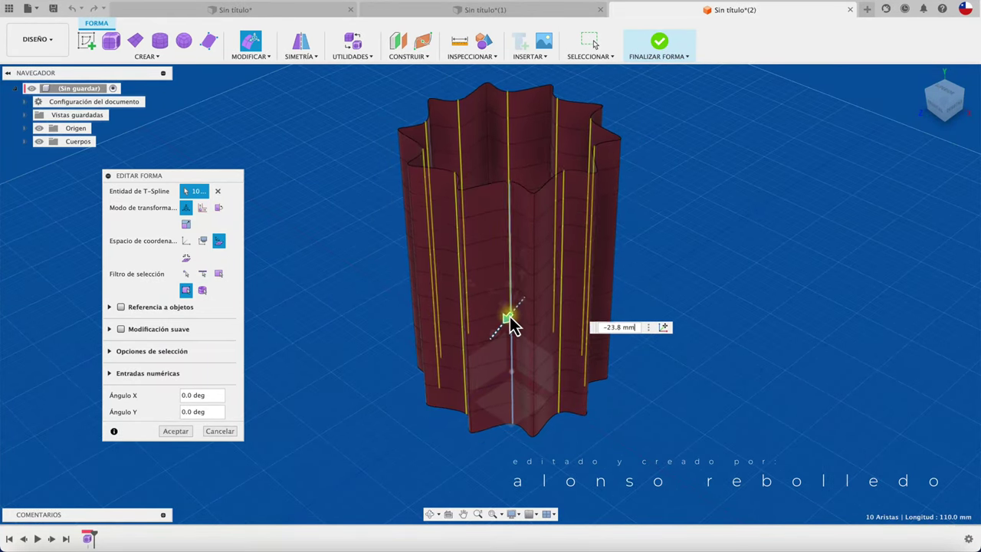
{"action": "left_click", "coordinate": [949, 91]}
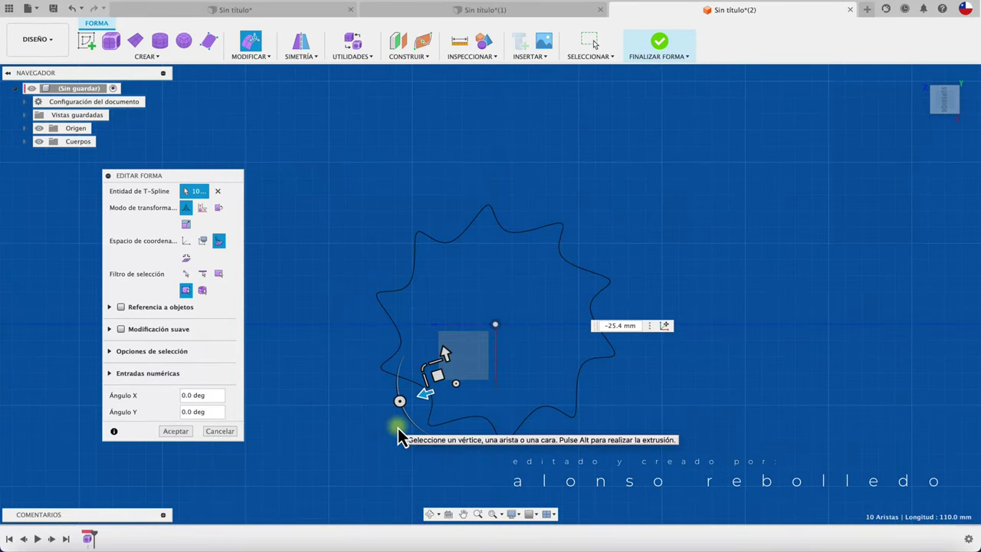
{"action": "mouse_move", "coordinate": [449, 343]}
{"action": "left_mouse_down"}
{"action": "mouse_move", "coordinate": [475, 397]}
{"action": "mouse_move", "coordinate": [422, 289]}
{"action": "mouse_move", "coordinate": [456, 384]}
{"action": "mouse_move", "coordinate": [434, 330]}
{"action": "mouse_move", "coordinate": [440, 338]}
{"action": "left_mouse_up"}
{"action": "mouse_move", "coordinate": [421, 378]}
{"action": "left_mouse_down"}
{"action": "mouse_move", "coordinate": [401, 381]}
{"action": "mouse_move", "coordinate": [447, 363]}
{"action": "mouse_move", "coordinate": [405, 377]}
{"action": "left_mouse_up"}
{"action": "mouse_move", "coordinate": [772, 143]}
{"action": "middle_mouse_down", "text": "shift"}
{"action": "mouse_move", "coordinate": [433, 299]}
{"action": "mouse_move", "coordinate": [335, 329]}
{"action": "mouse_move", "coordinate": [193, 445]}
{"action": "middle_mouse_up", "text": "shift"}
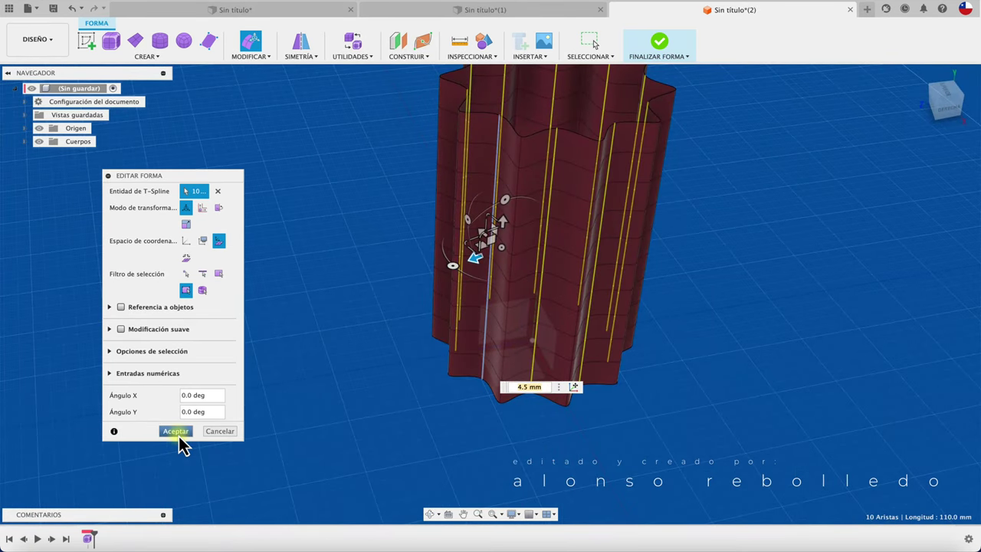
{"action": "left_click", "coordinate": [176, 432]}
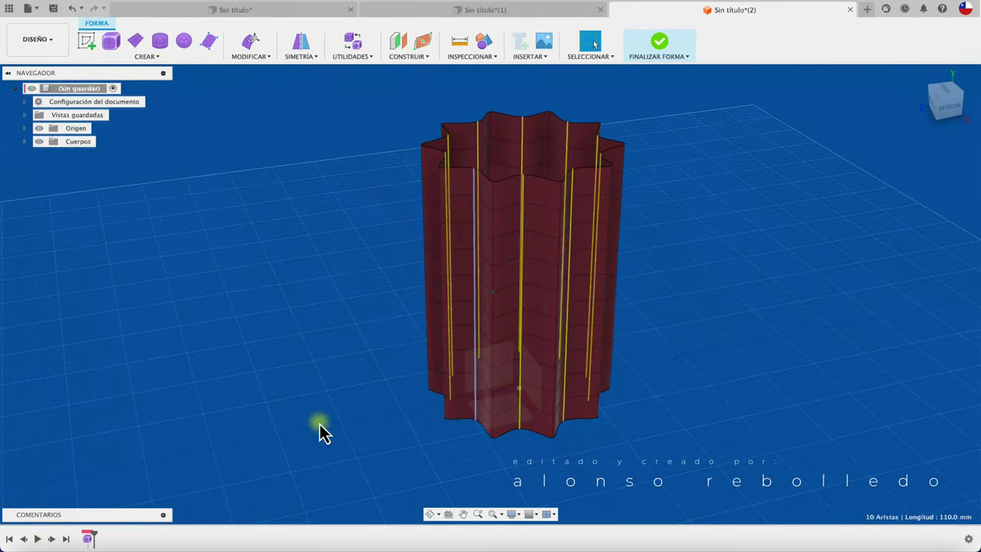
- Select the vase's bottom edge loop and scale it down to 0.7
{"action": "middle_click_drag", "start_coordinate": [320, 424], "coordinate": [457, 348], "text": "shift"}
{"action": "double_click", "coordinate": [461, 349]}
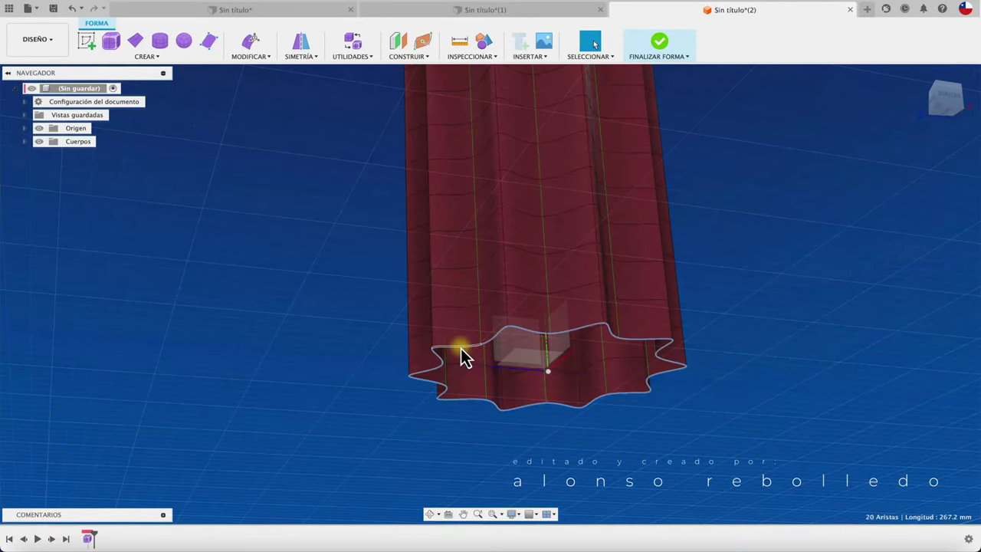
{"action": "left_click", "coordinate": [253, 49]}
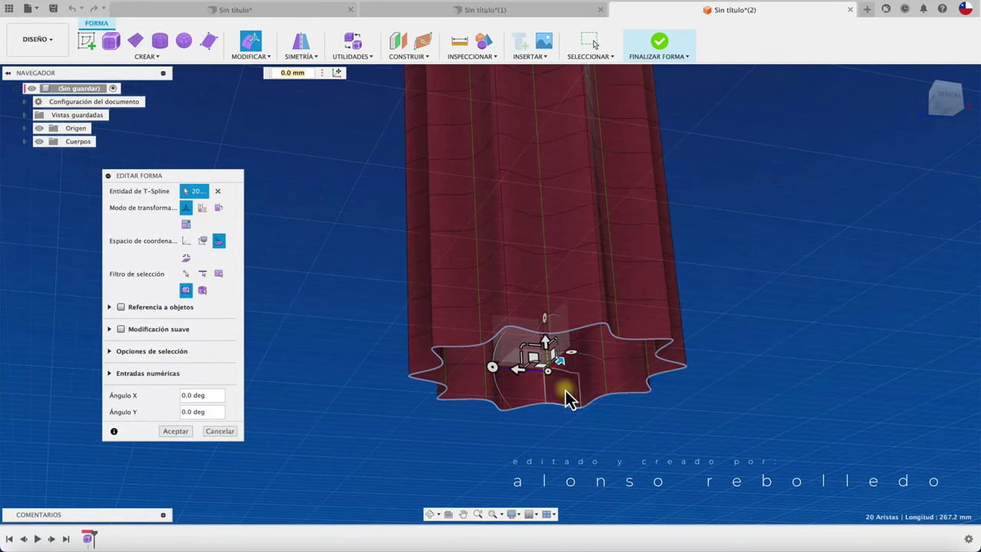
{"action": "scroll", "coordinate": [569, 409], "scroll_direction": "up", "scroll_amount": 2}
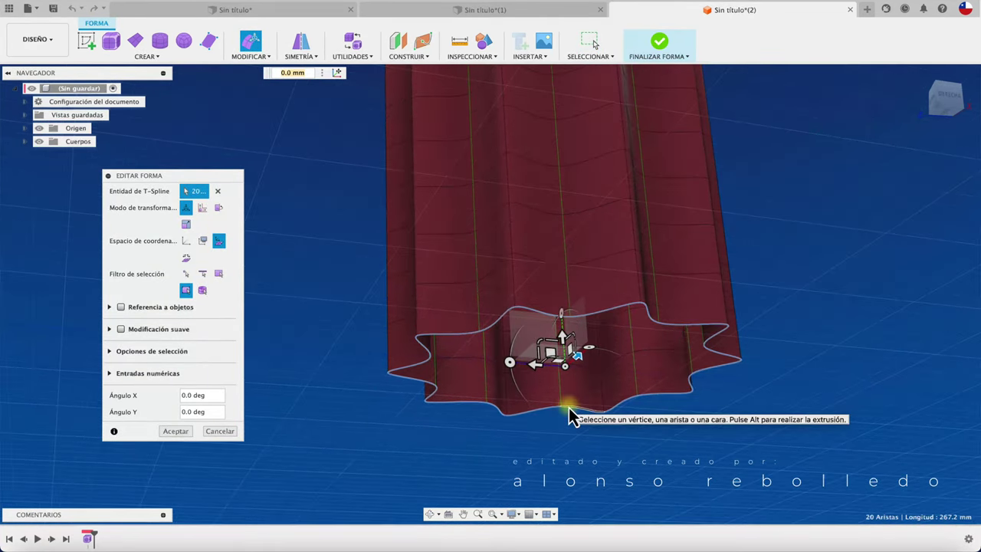
{"action": "scroll", "coordinate": [575, 391], "scroll_direction": "up", "scroll_amount": 2}
{"action": "left_click_drag", "start_coordinate": [587, 362], "coordinate": [569, 347]}
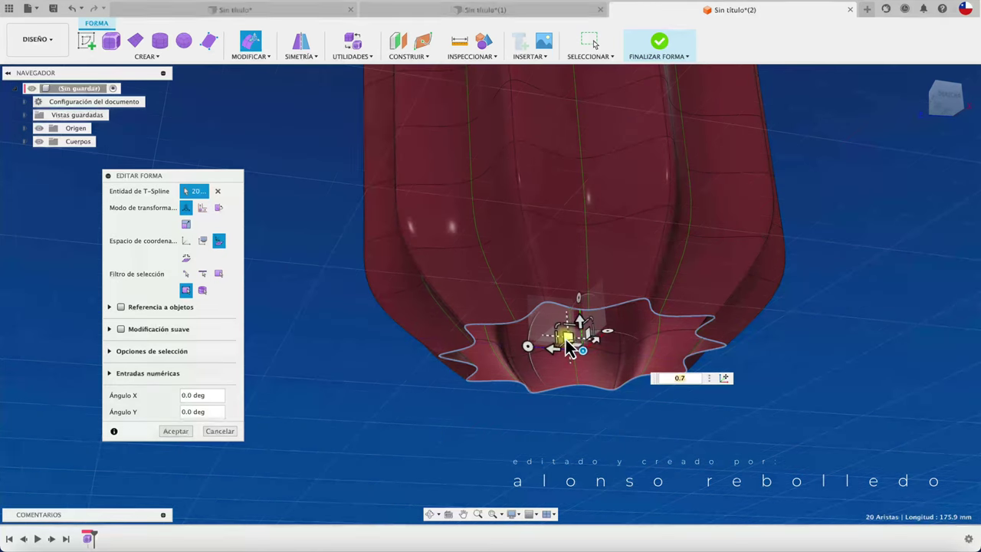
- Lower the bottom edge loop 7.1 mm in the Right view to taper the base
{"action": "middle_click_drag", "start_coordinate": [384, 436], "coordinate": [828, 162], "text": "shift"}
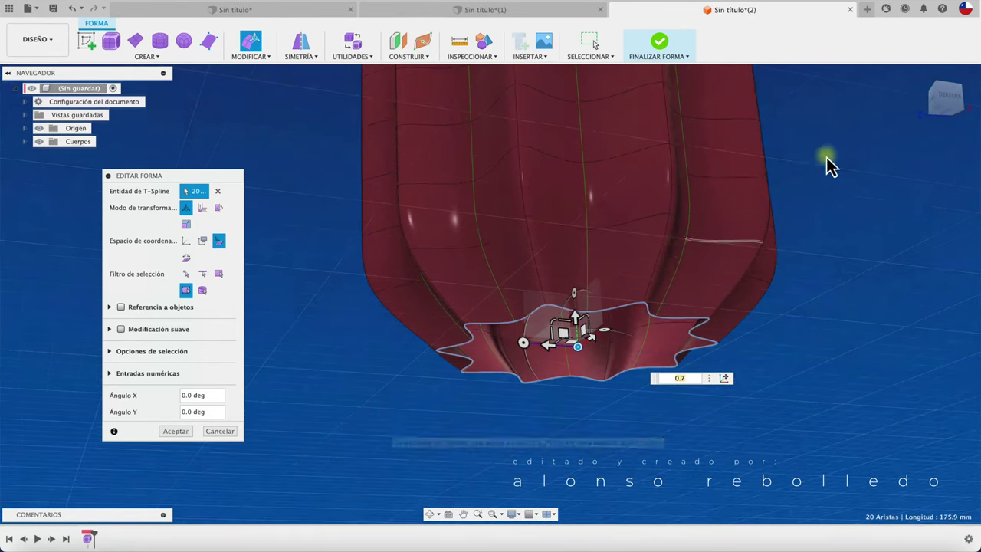
{"action": "left_click", "coordinate": [945, 98]}
{"action": "middle_click_drag", "start_coordinate": [943, 104], "coordinate": [704, 242]}
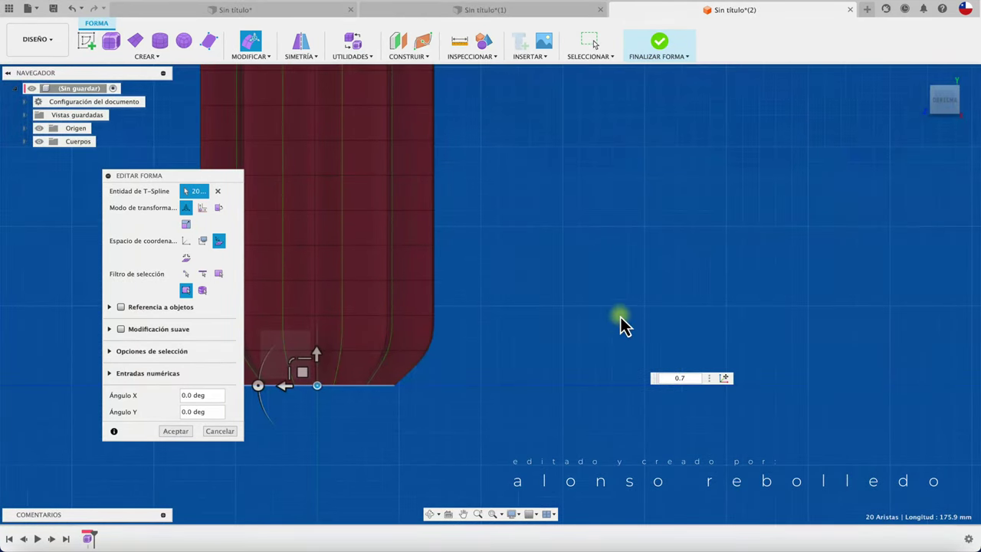
{"action": "middle_click_drag", "start_coordinate": [621, 326], "coordinate": [732, 314]}
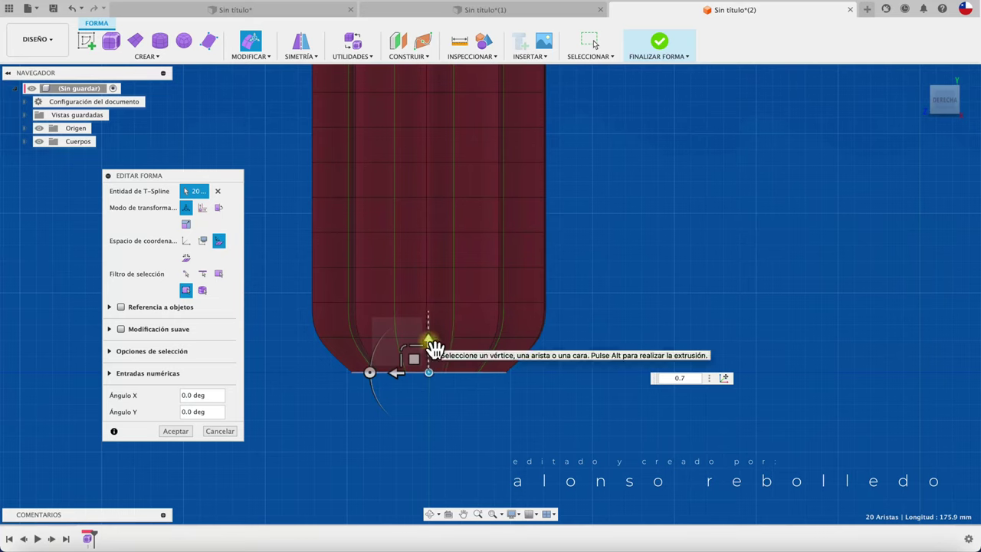
{"action": "mouse_move", "coordinate": [434, 349]}
{"action": "left_mouse_down"}
{"action": "mouse_move", "coordinate": [423, 147]}
{"action": "mouse_move", "coordinate": [418, 374]}
{"action": "left_mouse_up"}
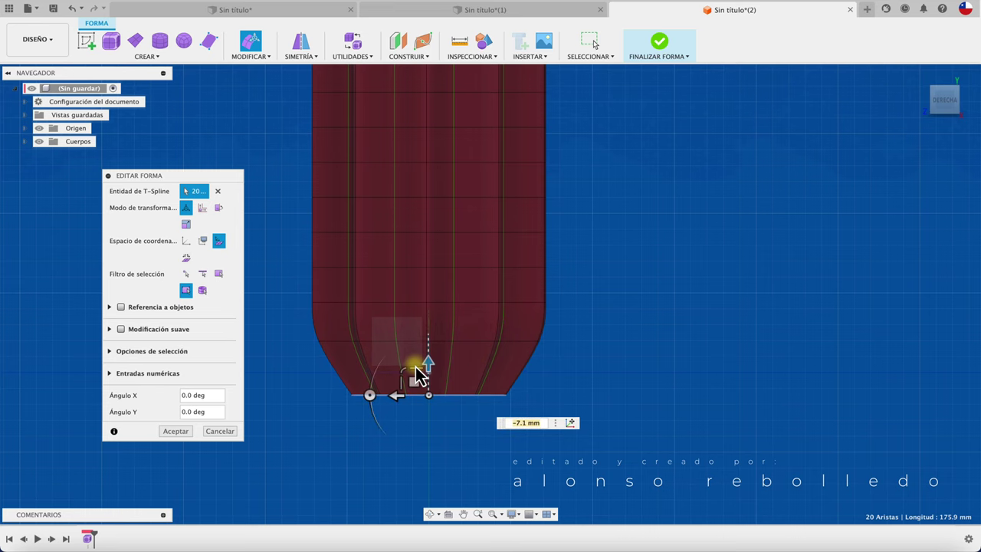
- Accept the base edit and window-select the vase's upper faces in the Right view
{"action": "left_click", "coordinate": [172, 431]}
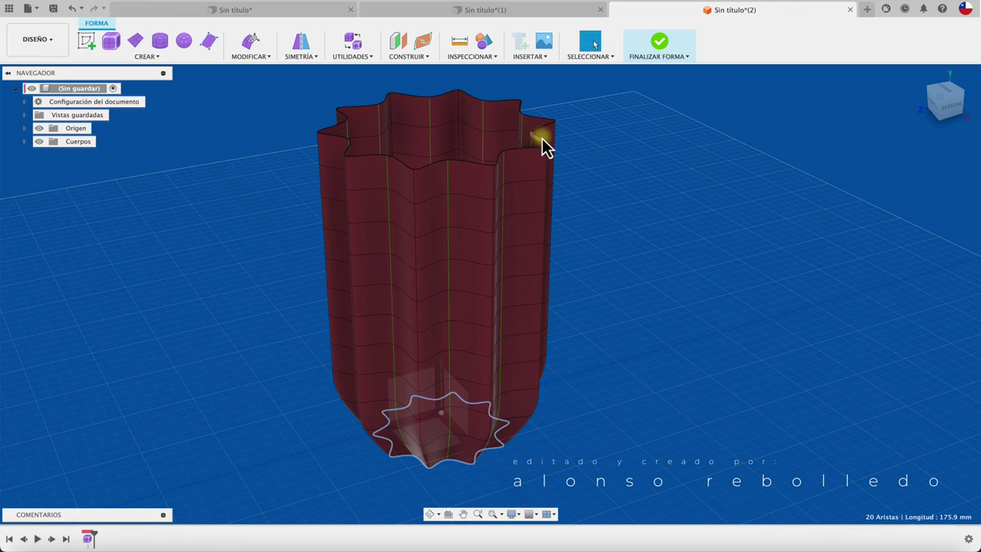
{"action": "mouse_move", "coordinate": [946, 100]}
{"action": "left_click", "coordinate": [954, 115]}
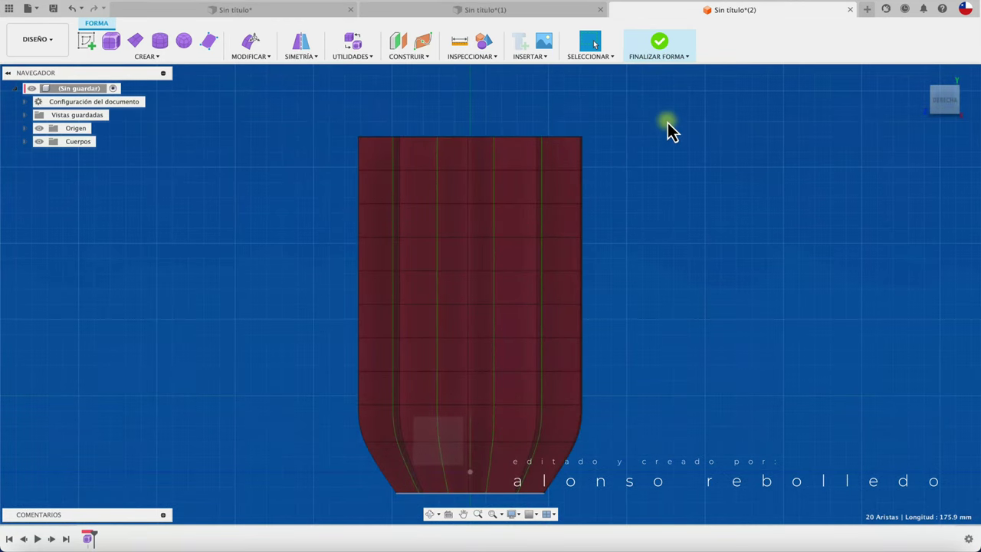
{"action": "left_click_drag", "start_coordinate": [672, 117], "coordinate": [221, 361]}
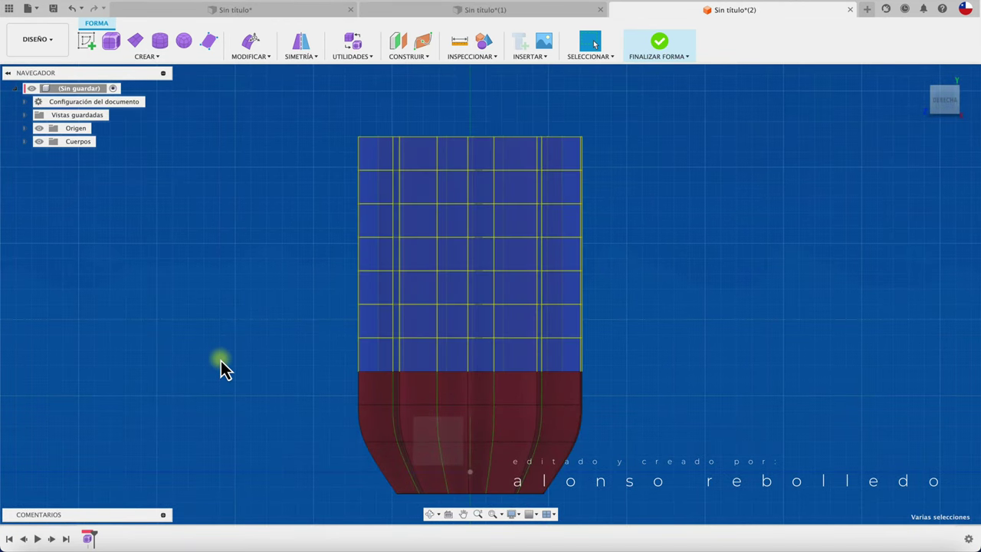
{"action": "left_click", "coordinate": [650, 128]}
{"action": "left_click_drag", "start_coordinate": [649, 110], "coordinate": [282, 272]}
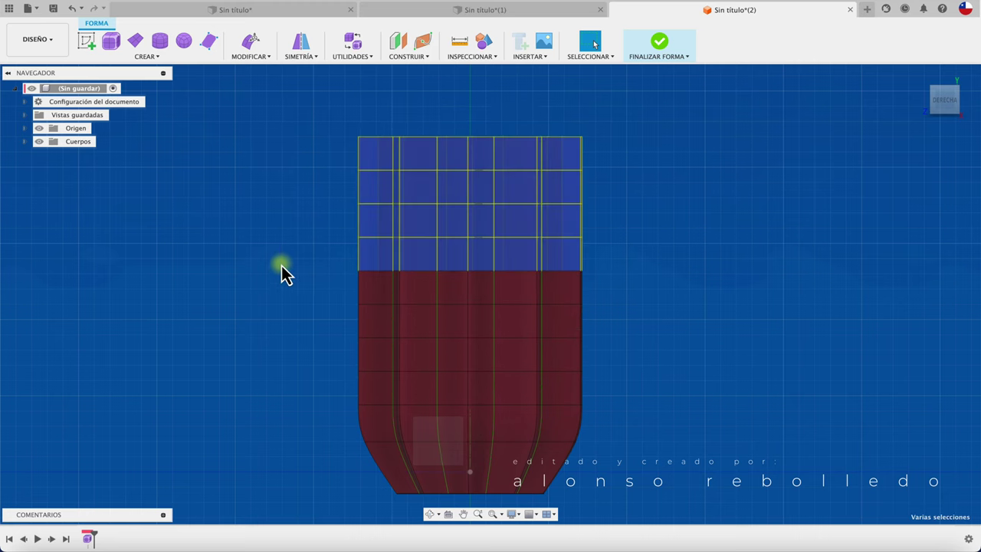
- Twist the upper faces about 20.6 degrees and accept
{"action": "left_click", "coordinate": [252, 43]}
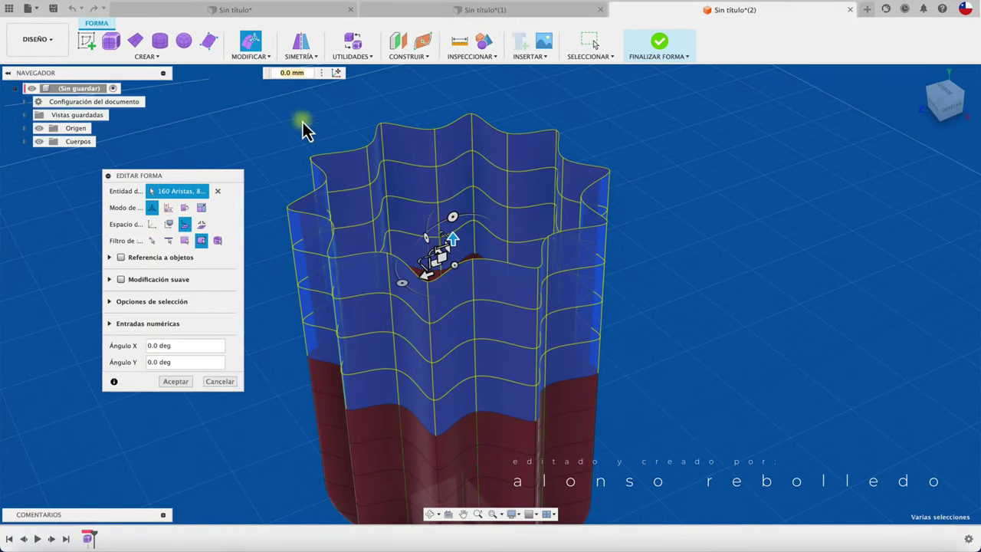
{"action": "mouse_move", "coordinate": [404, 290]}
{"action": "left_mouse_down"}
{"action": "mouse_move", "coordinate": [441, 302]}
{"action": "mouse_move", "coordinate": [437, 285]}
{"action": "left_mouse_up"}
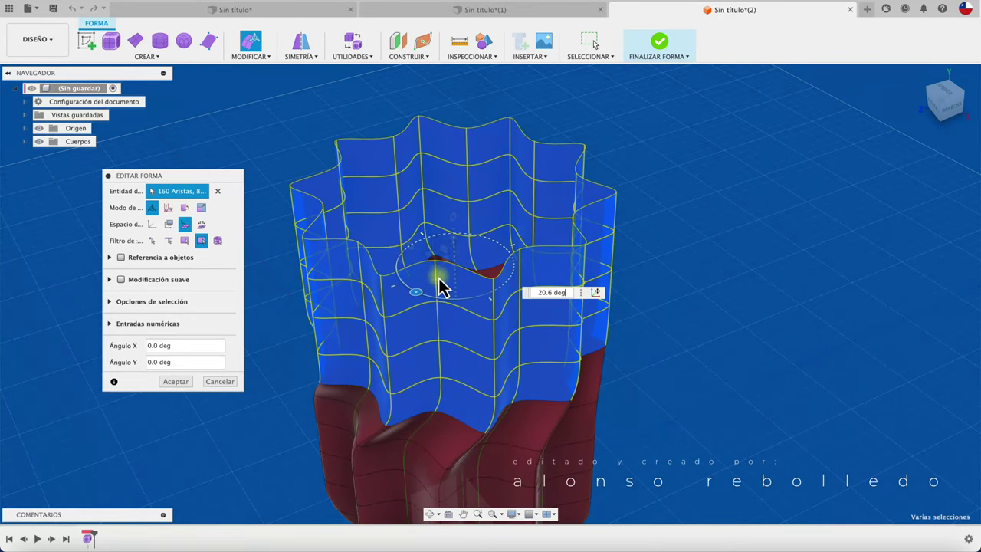
{"action": "left_click", "coordinate": [175, 381]}
{"action": "left_click", "coordinate": [704, 304]}
- Rotate a lower horizontal ring of faces 30 degrees with Edit Form to strengthen the flute twist
{"action": "middle_click_drag", "start_coordinate": [704, 304], "coordinate": [899, 123], "text": "shift"}
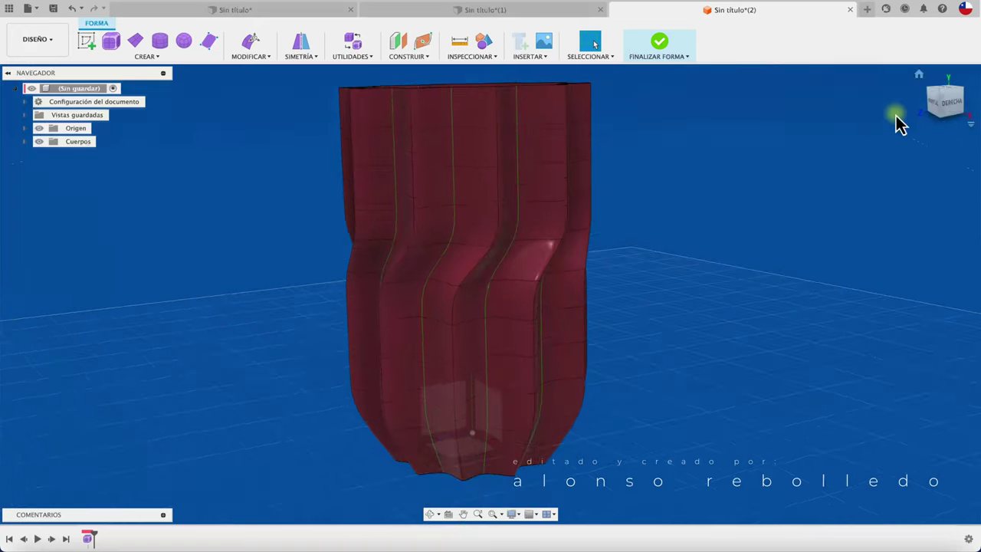
{"action": "left_click", "coordinate": [943, 101]}
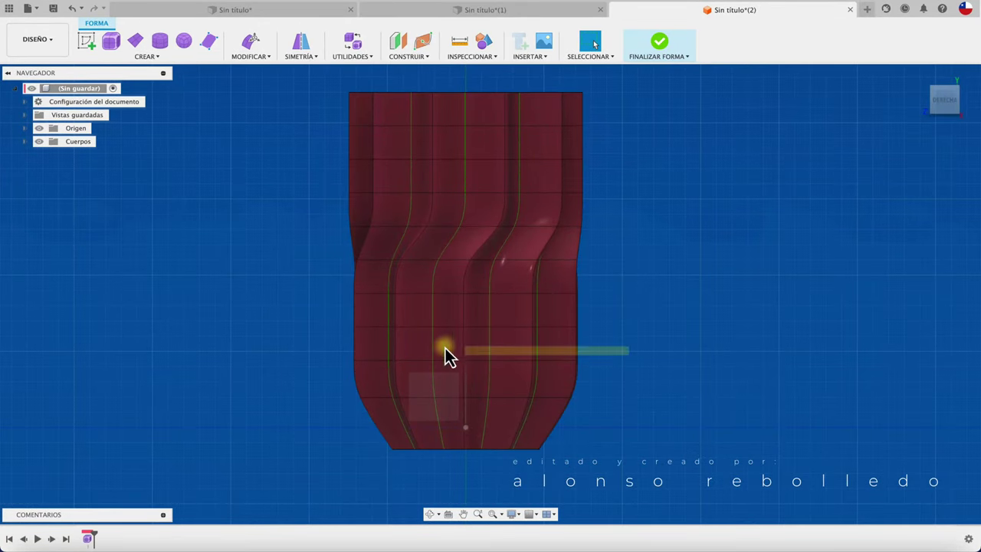
{"action": "double_click", "coordinate": [318, 345]}
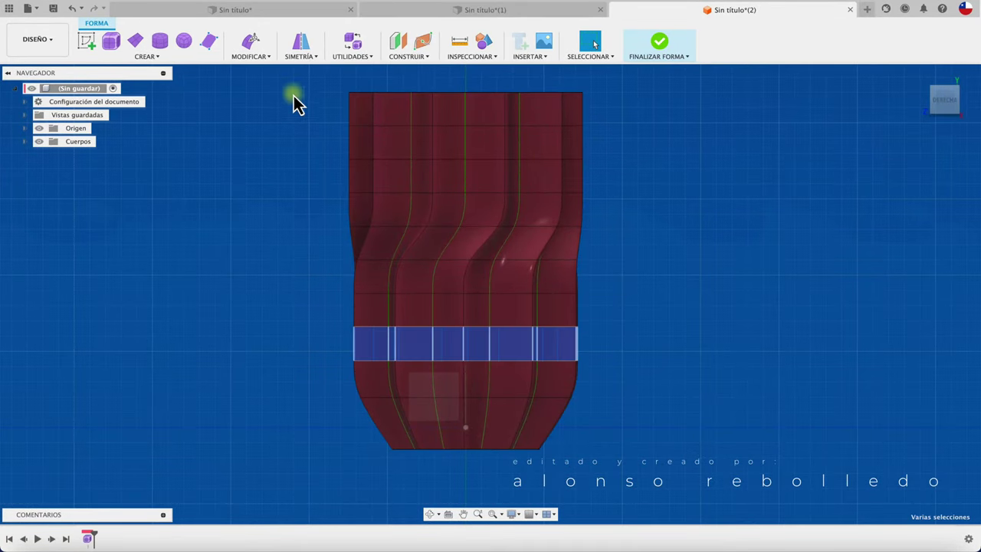
{"action": "left_click", "coordinate": [256, 43]}
{"action": "mouse_move", "coordinate": [260, 115]}
{"action": "middle_mouse_down", "text": "shift"}
{"action": "mouse_move", "coordinate": [266, 231]}
{"action": "mouse_move", "coordinate": [397, 322]}
{"action": "middle_mouse_up", "text": "shift"}
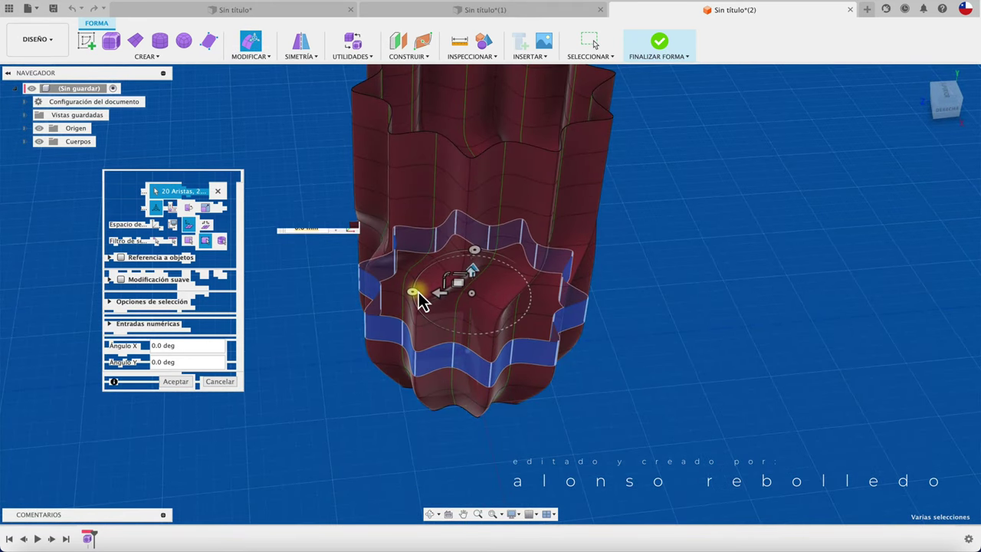
{"action": "left_click_drag", "start_coordinate": [414, 295], "coordinate": [428, 312]}
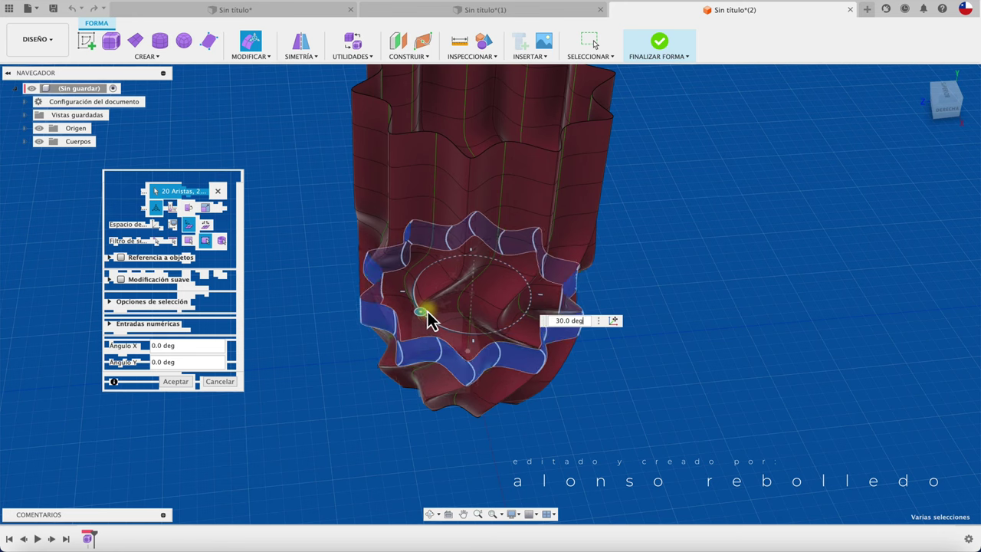
{"action": "left_click", "coordinate": [182, 382]}
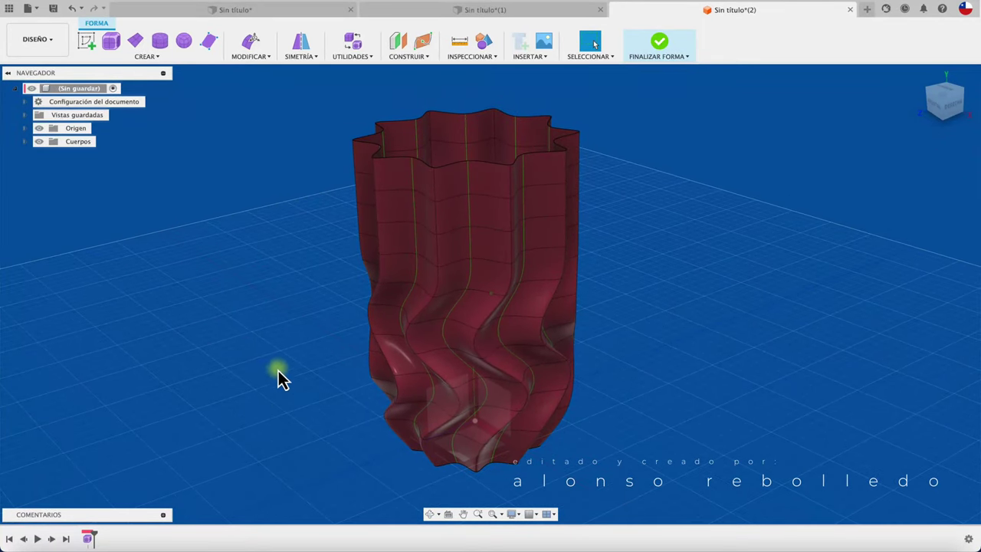
- Scale the top rim edge loop outward with Edit Form into a flared star, and commit
{"action": "double_click", "coordinate": [491, 170]}
{"action": "left_click", "coordinate": [252, 46]}
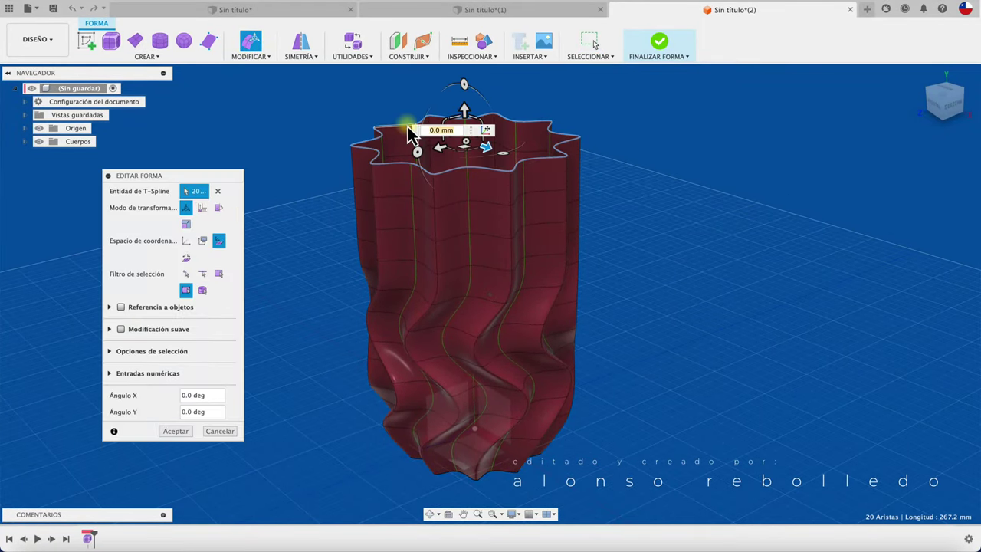
{"action": "mouse_move", "coordinate": [466, 145]}
{"action": "left_mouse_down"}
{"action": "mouse_move", "coordinate": [474, 151]}
{"action": "mouse_move", "coordinate": [468, 145]}
{"action": "left_mouse_up"}
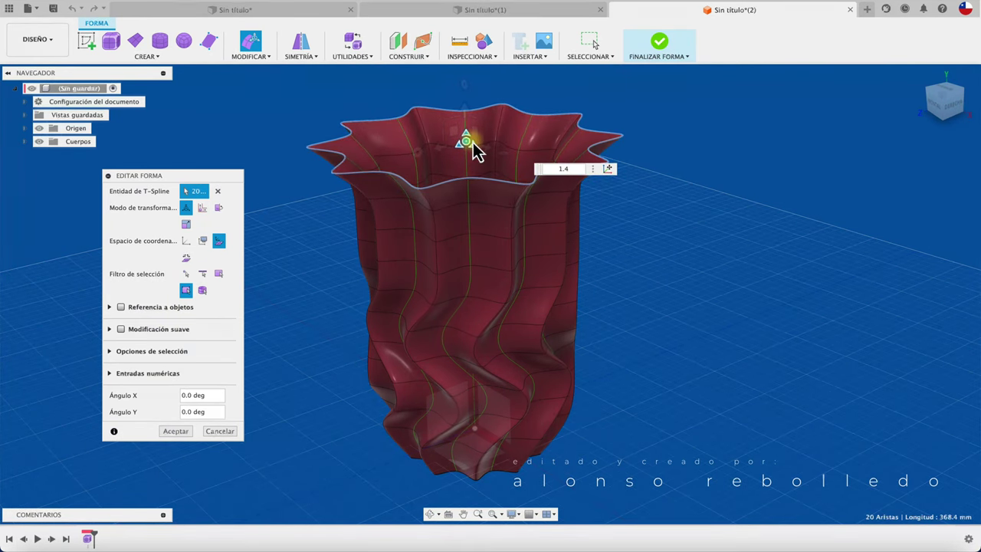
{"action": "left_click", "coordinate": [181, 437]}
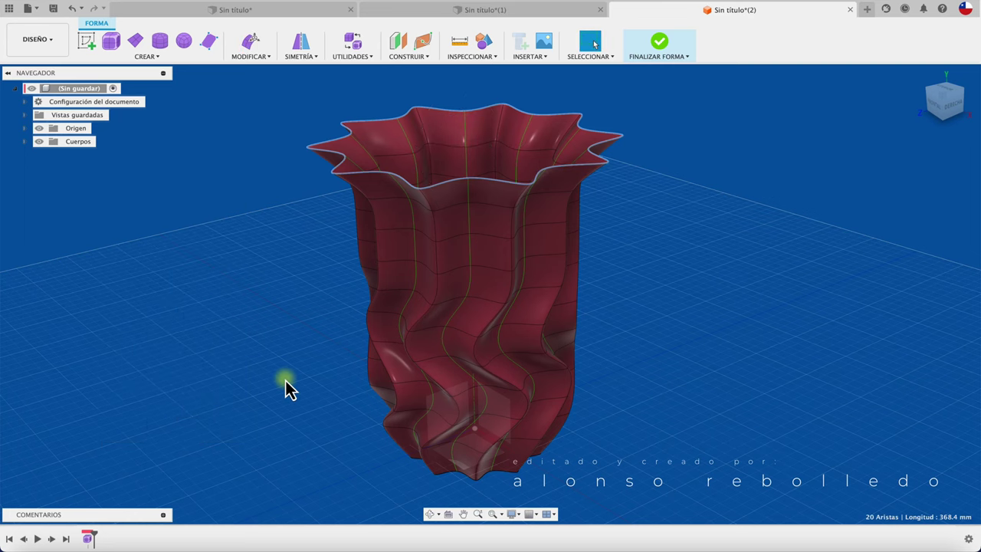
- Zoom the view to inspect the twisted vase with its flared rim
{"action": "scroll", "coordinate": [286, 381], "scroll_direction": "up", "scroll_amount": 10, "text": "shift"}
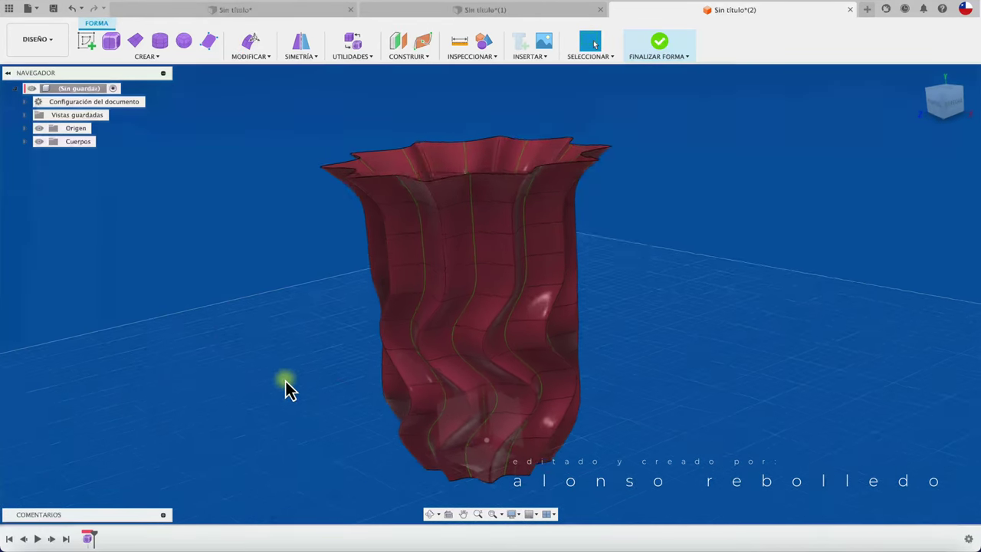
{"action": "scroll", "coordinate": [286, 390], "scroll_direction": "down", "scroll_amount": 5, "text": "shift"}
{"action": "scroll", "coordinate": [285, 390], "scroll_direction": "down", "scroll_amount": 3, "text": "shift"}
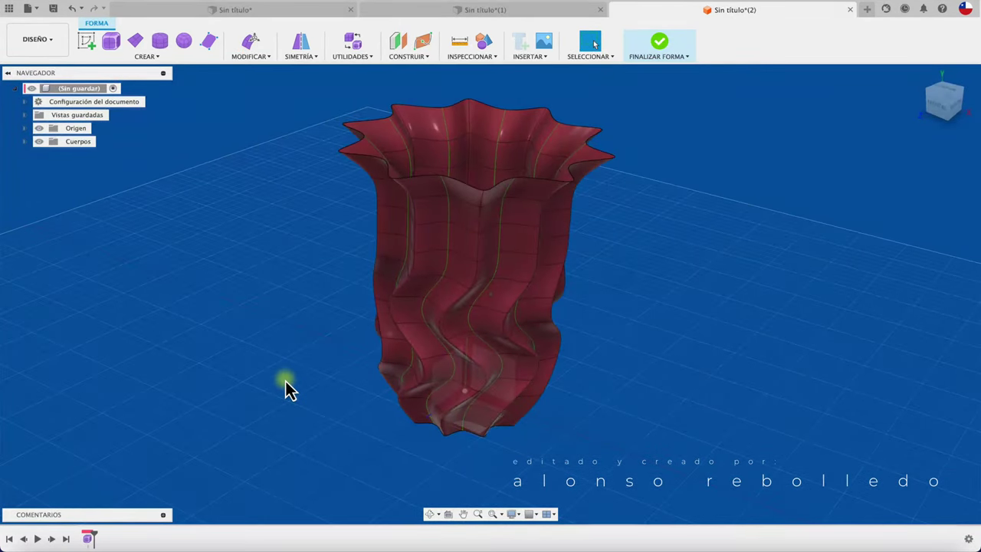
{"action": "scroll", "coordinate": [285, 381], "scroll_direction": "down", "scroll_amount": 2, "text": "shift"}
{"action": "scroll", "coordinate": [285, 381], "scroll_direction": "down", "scroll_amount": 3, "text": "shift"}
{"action": "scroll", "coordinate": [285, 381], "scroll_direction": "down", "scroll_amount": 3, "text": "shift"}
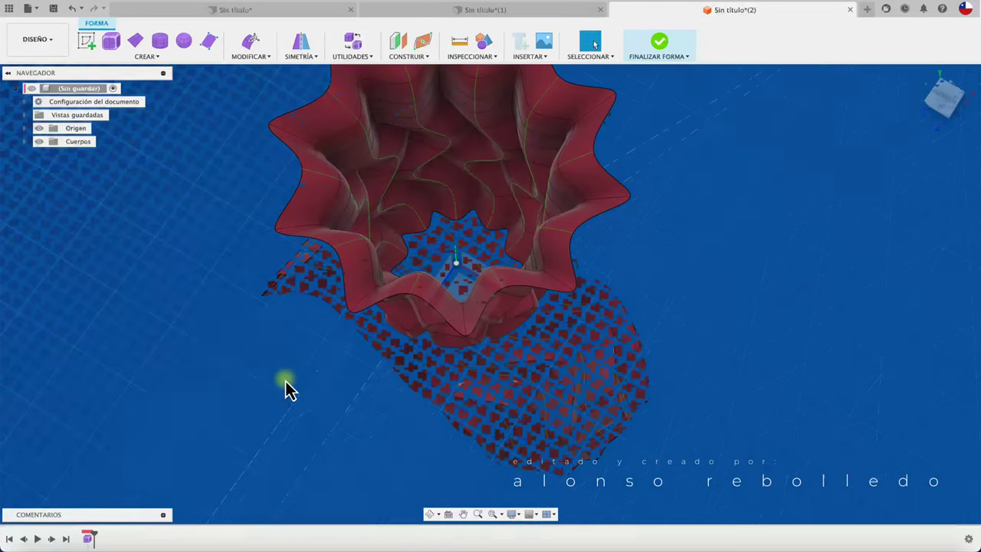
{"action": "scroll", "coordinate": [285, 381], "scroll_direction": "down", "scroll_amount": 2, "text": "shift"}
{"action": "scroll", "coordinate": [285, 381], "scroll_direction": "down", "scroll_amount": 3, "text": "shift"}
{"action": "scroll", "coordinate": [285, 381], "scroll_direction": "down", "scroll_amount": 3, "text": "shift"}
{"action": "scroll", "coordinate": [285, 381], "scroll_direction": "down", "scroll_amount": 3, "text": "shift"}
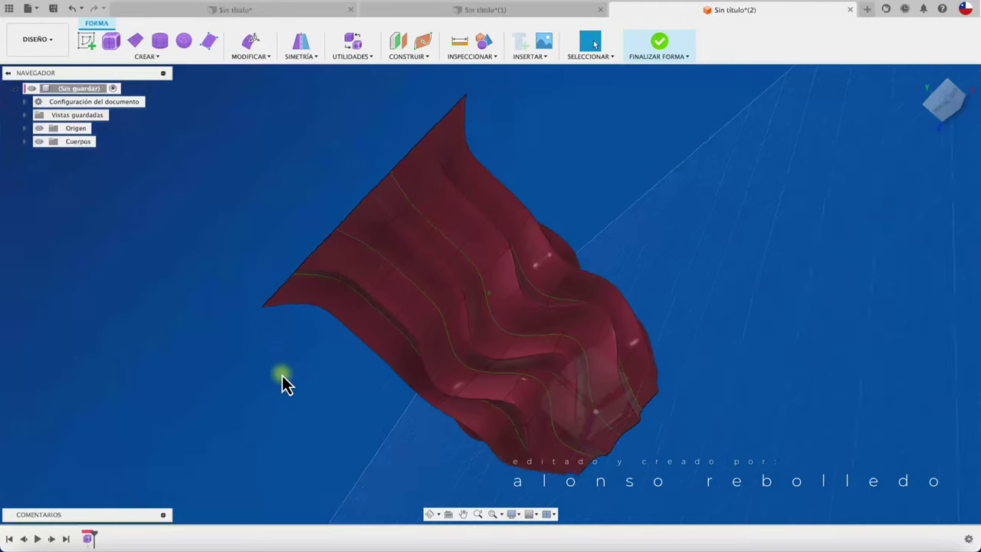
{"action": "scroll", "coordinate": [285, 381], "scroll_direction": "down", "scroll_amount": 2, "text": "shift"}
{"action": "scroll", "coordinate": [281, 381], "scroll_direction": "down", "scroll_amount": 3, "text": "shift"}
{"action": "scroll", "coordinate": [281, 381], "scroll_direction": "down", "scroll_amount": 2, "text": "shift"}
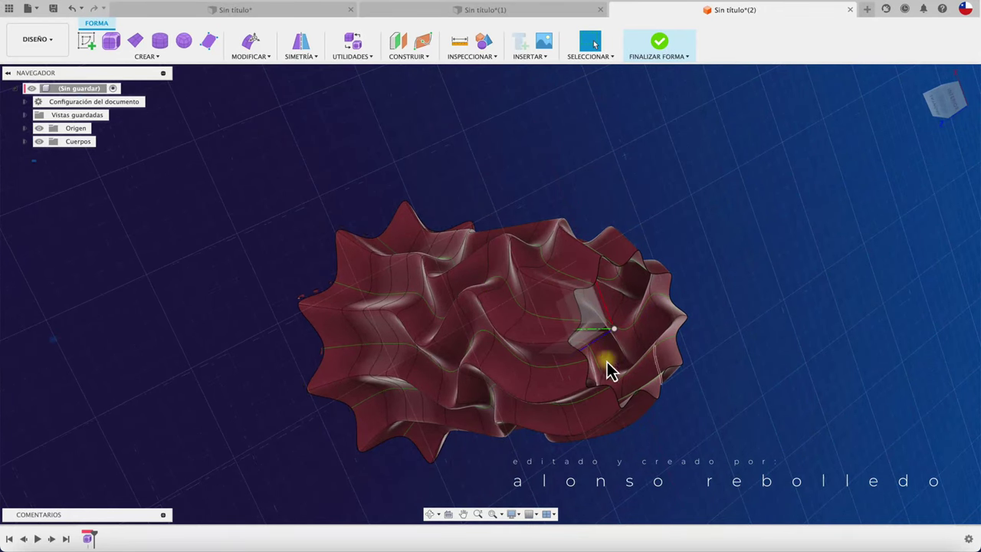
{"action": "scroll", "coordinate": [331, 400], "scroll_direction": "down", "scroll_amount": 2, "text": "shift"}
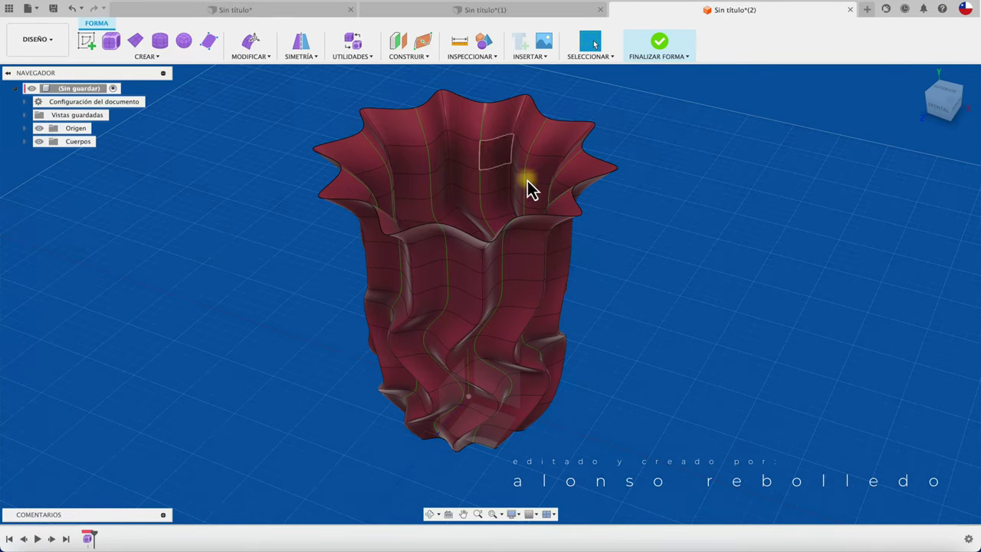
- Finish the form so the vase becomes a smooth body, view it from below, and show the Surface tools
{"action": "left_click", "coordinate": [661, 43]}
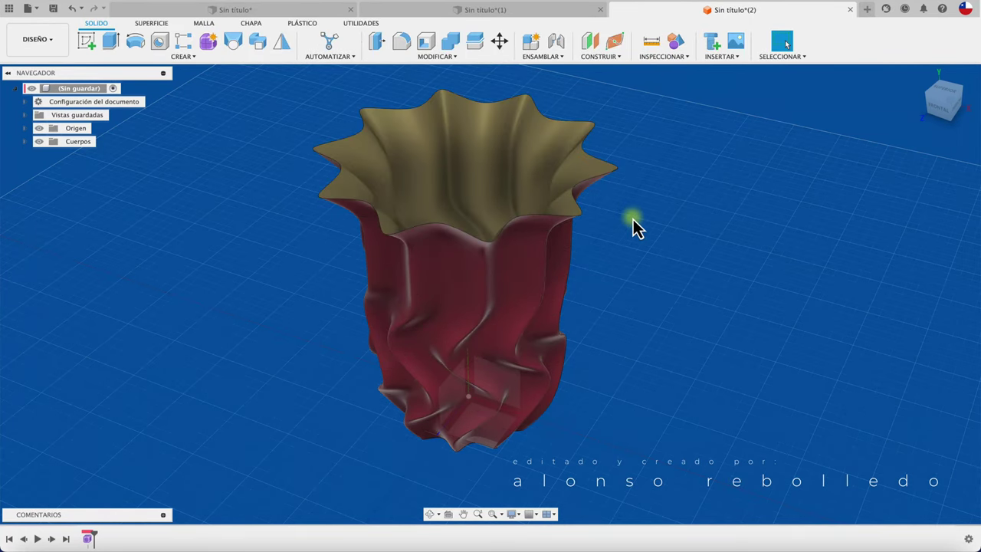
{"action": "mouse_move", "coordinate": [634, 219]}
{"action": "middle_mouse_down", "text": "shift"}
{"action": "mouse_move", "coordinate": [618, 297]}
{"action": "mouse_move", "coordinate": [495, 296]}
{"action": "middle_mouse_up", "text": "shift"}
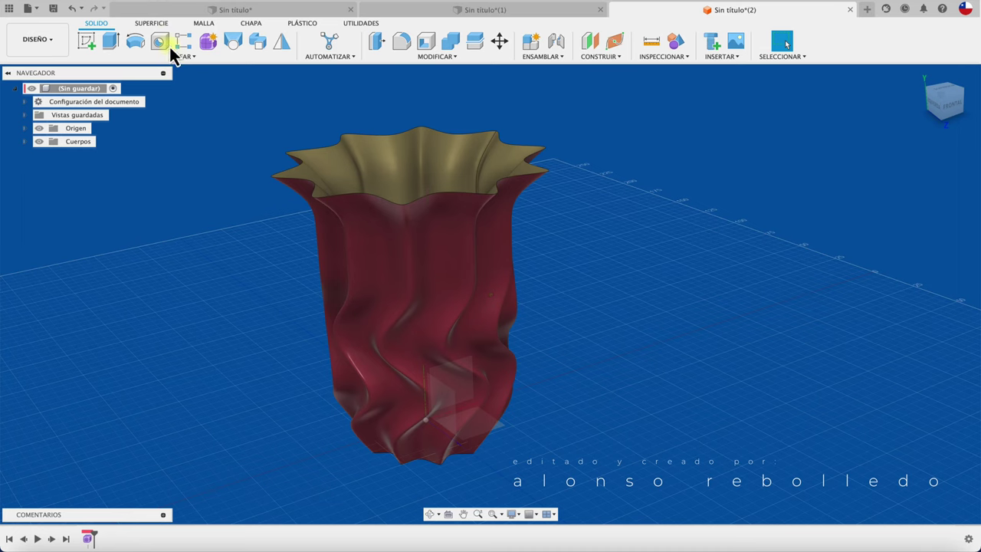
{"action": "left_click", "coordinate": [162, 24]}
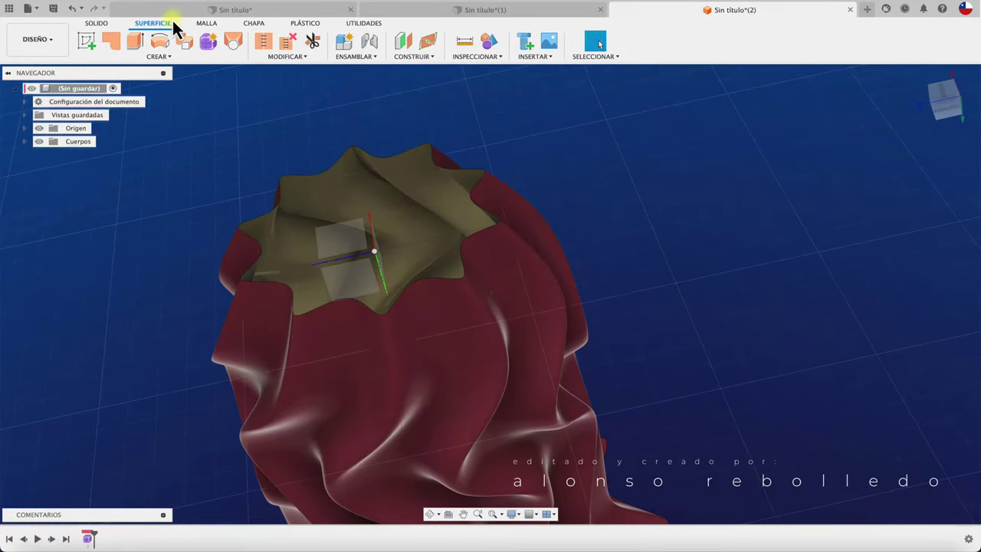
- Patch the bottom opening, then the top rim edge, and orbit to check both flat caps
{"action": "left_click", "coordinate": [115, 35]}
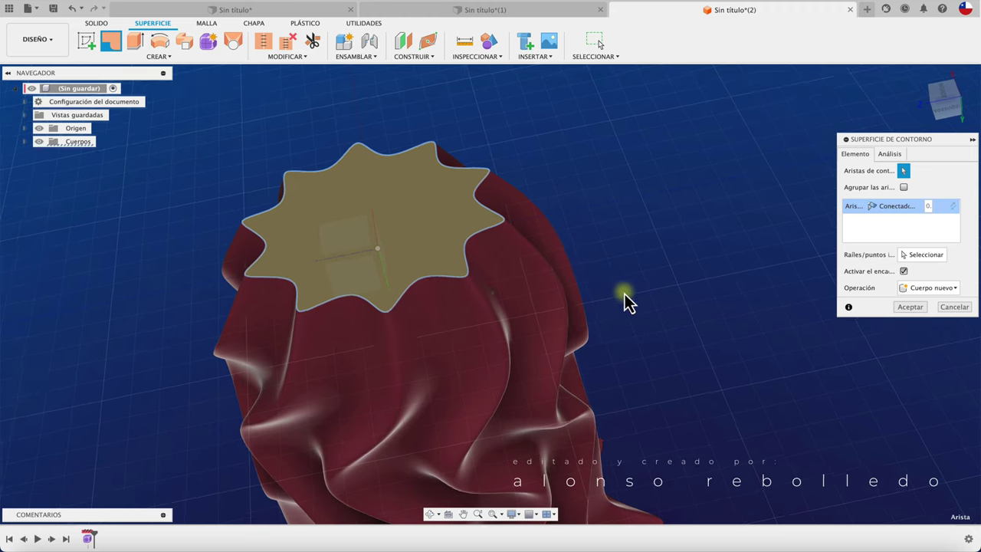
{"action": "left_click", "coordinate": [910, 307]}
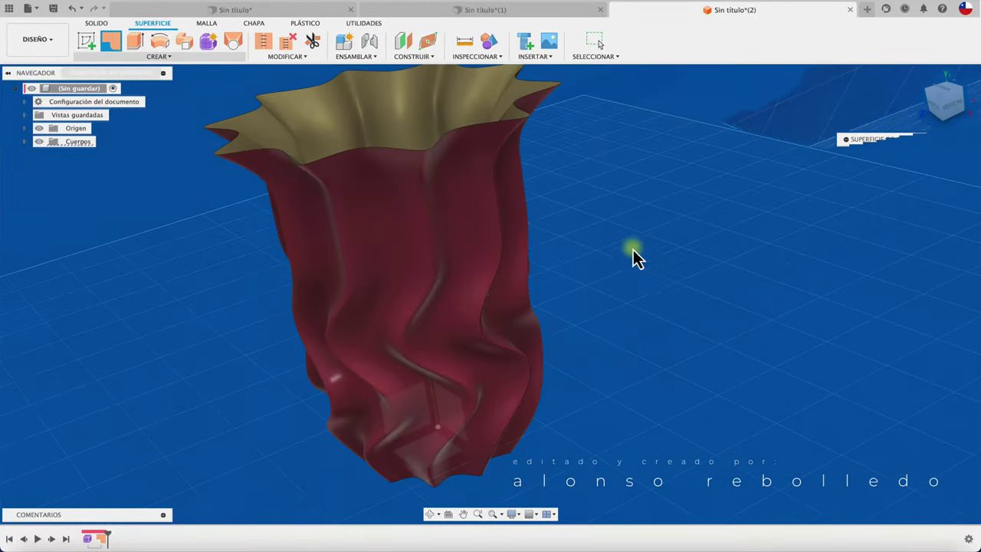
{"action": "left_click", "coordinate": [111, 41]}
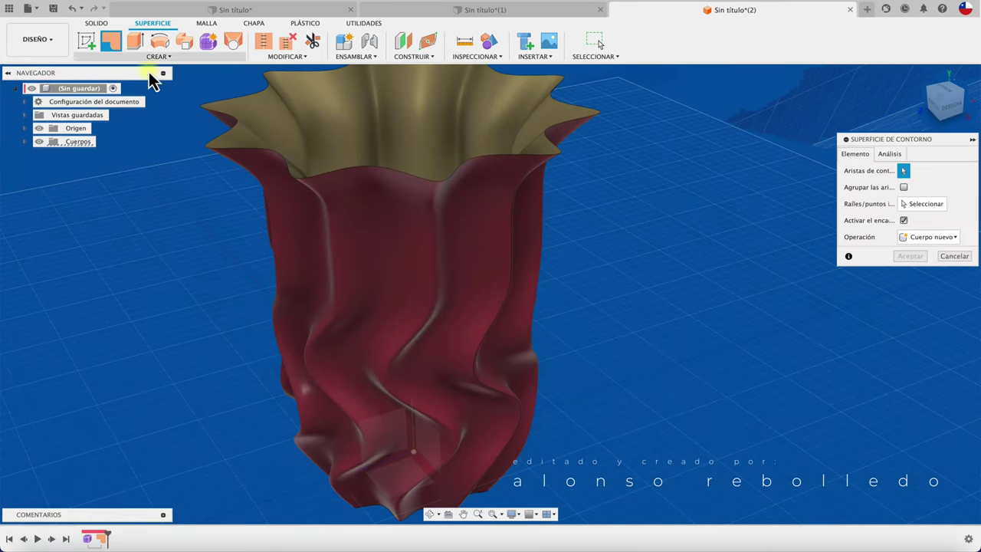
{"action": "left_click", "coordinate": [241, 159]}
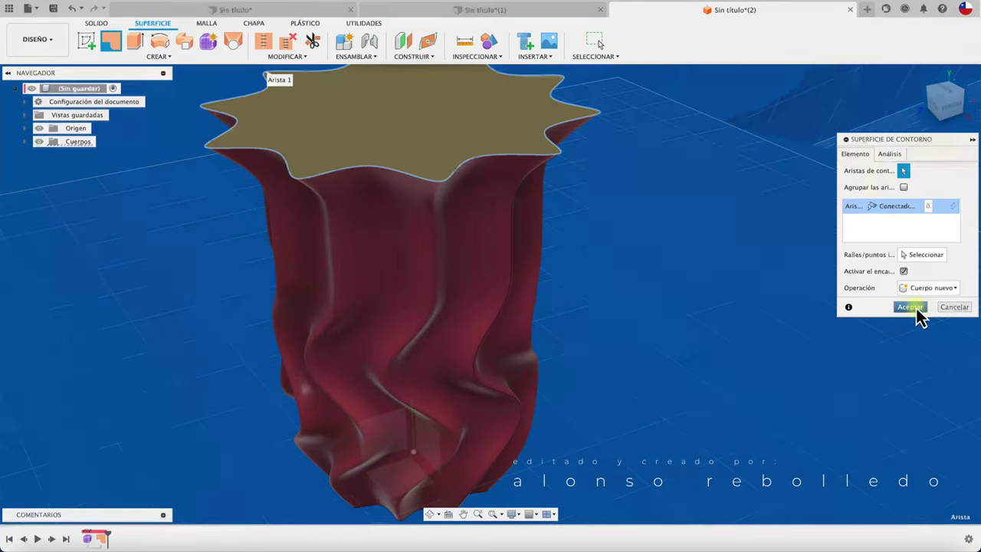
{"action": "left_click", "coordinate": [912, 306]}
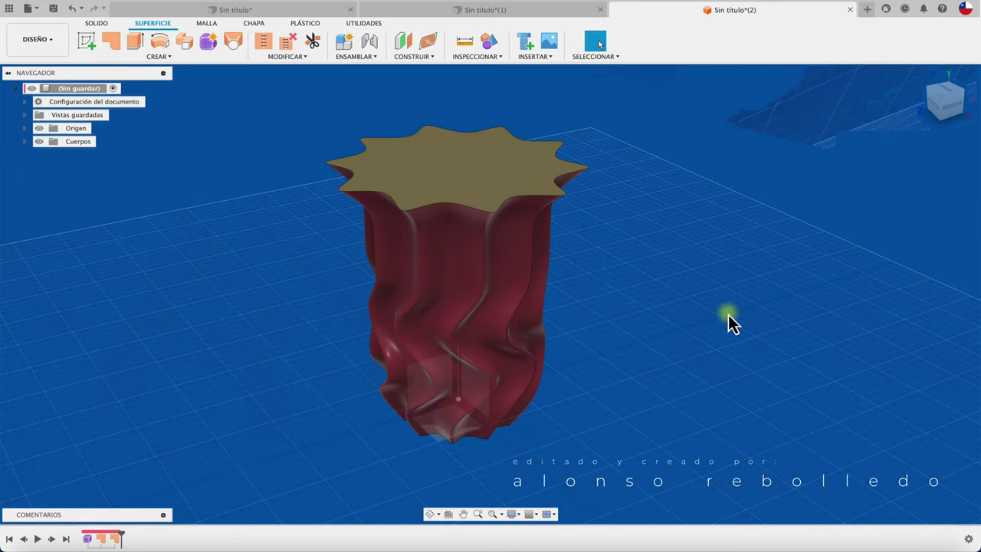
{"action": "mouse_move", "coordinate": [729, 320]}
{"action": "middle_mouse_down", "text": "shift"}
{"action": "mouse_move", "coordinate": [710, 274]}
{"action": "mouse_move", "coordinate": [664, 267]}
{"action": "middle_mouse_up", "text": "shift"}
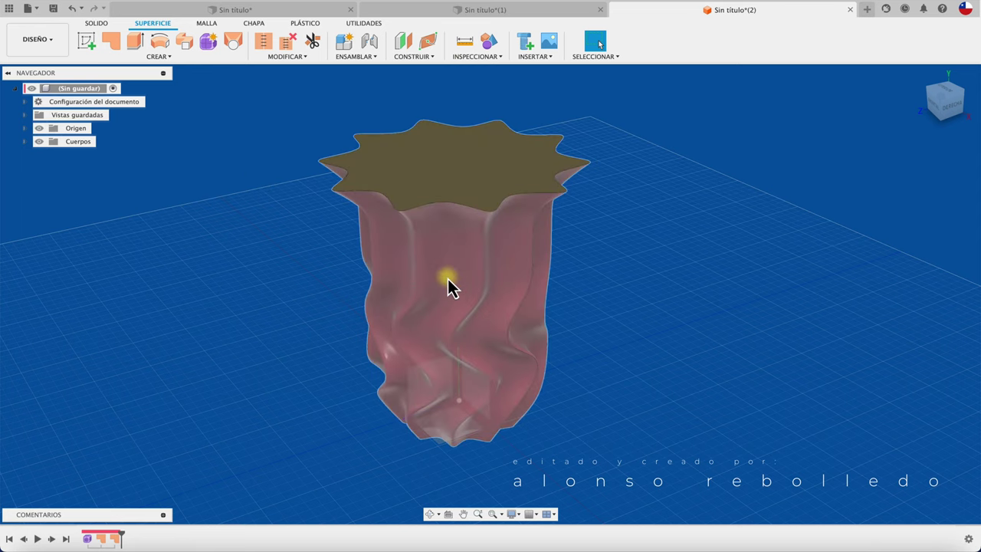
{"action": "mouse_move", "coordinate": [448, 278]}
{"action": "middle_mouse_down", "text": "shift"}
{"action": "mouse_move", "coordinate": [554, 322]}
{"action": "mouse_move", "coordinate": [685, 335]}
{"action": "mouse_move", "coordinate": [406, 358]}
{"action": "mouse_move", "coordinate": [271, 222]}
{"action": "middle_mouse_up", "text": "shift"}
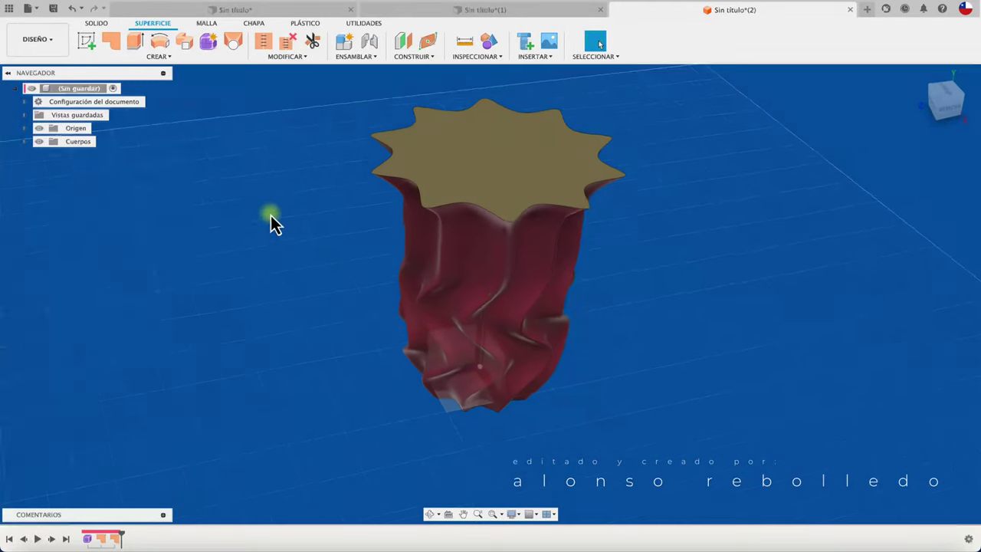
- Stitch the vase wall and both patch caps into one solid body
{"action": "left_click", "coordinate": [264, 42]}
{"action": "left_click_drag", "start_coordinate": [288, 80], "coordinate": [628, 465]}
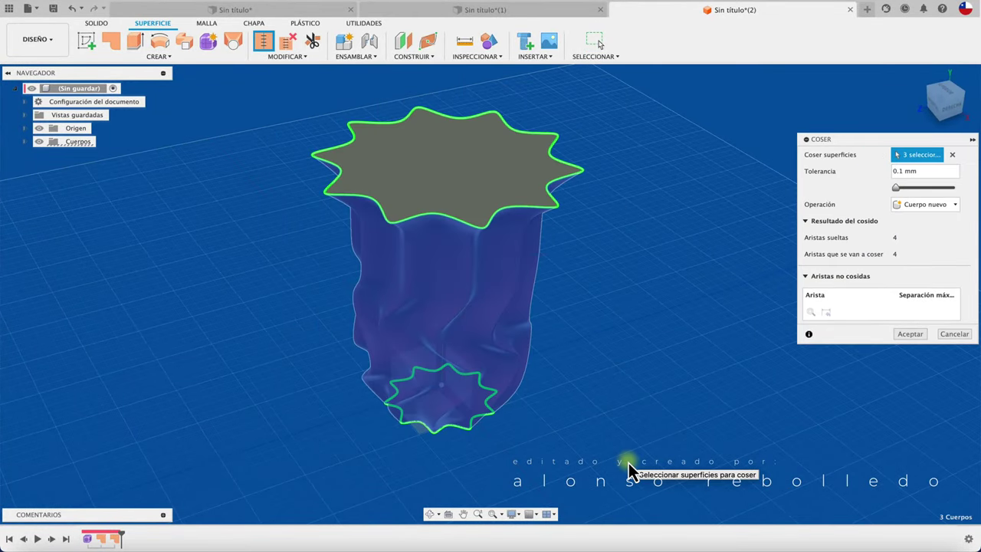
{"action": "left_click", "coordinate": [912, 335]}
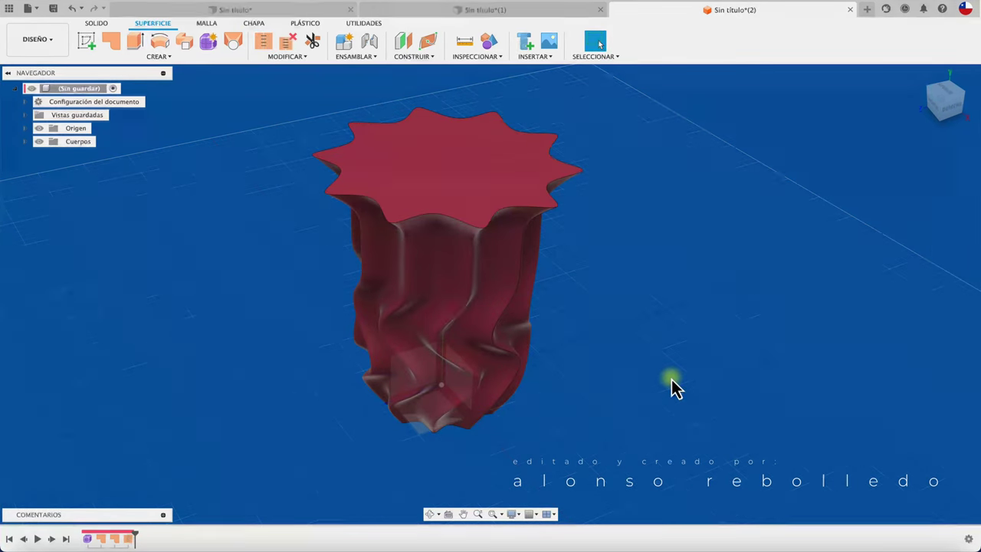
- Check the solid with a Section Analysis on the YZ plane, then dismiss it
{"action": "left_click", "coordinate": [102, 28]}
{"action": "left_click", "coordinate": [678, 58]}
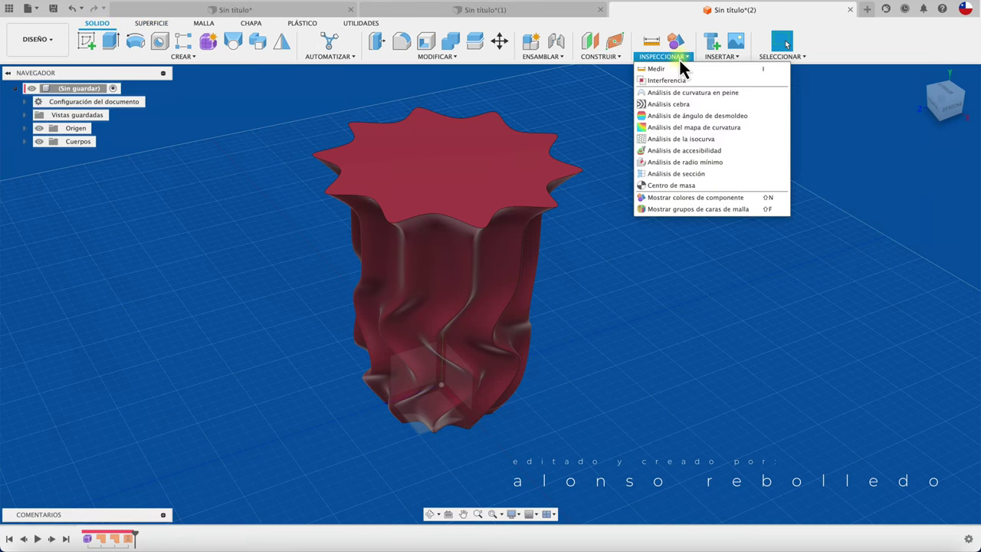
{"action": "left_click", "coordinate": [662, 175]}
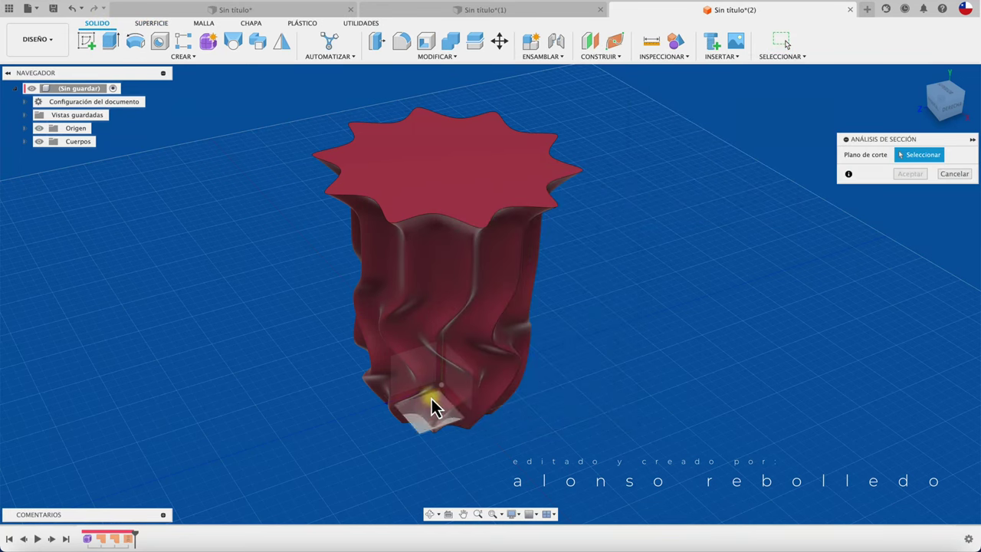
{"action": "left_click", "coordinate": [421, 387]}
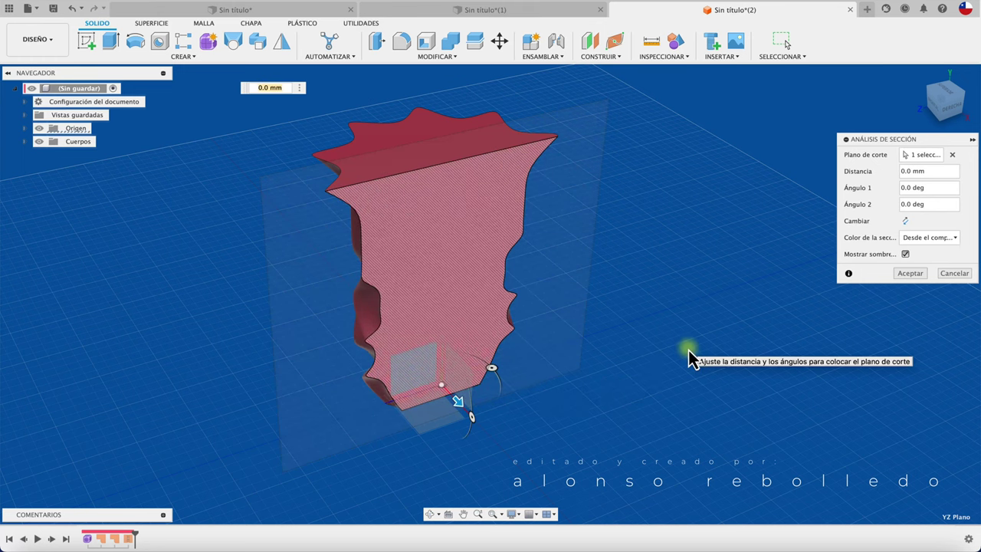
{"action": "left_click", "coordinate": [955, 273]}
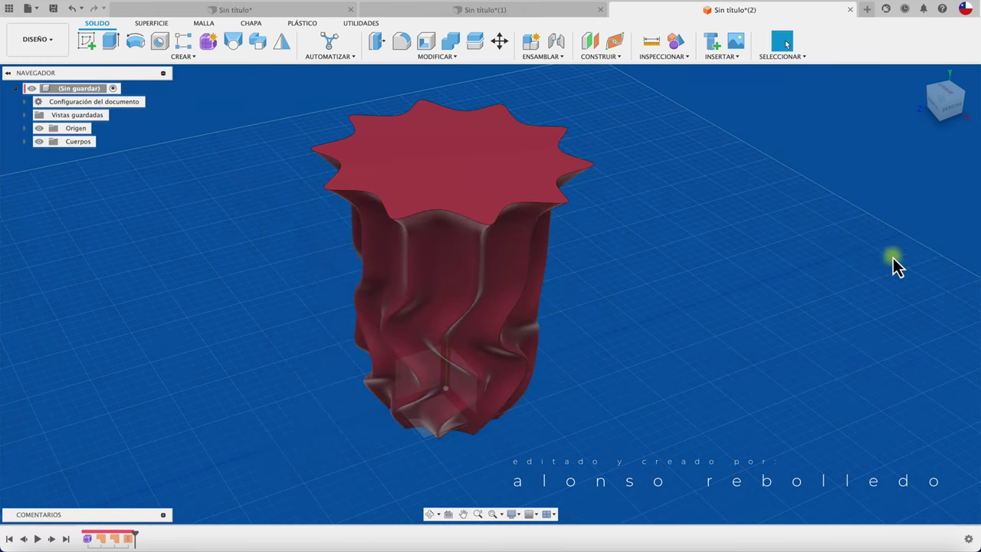
- Shell the body with 1 mm walls, leaving the top face open, and view it tilted
{"action": "left_click", "coordinate": [427, 43]}
{"action": "left_click", "coordinate": [423, 168]}
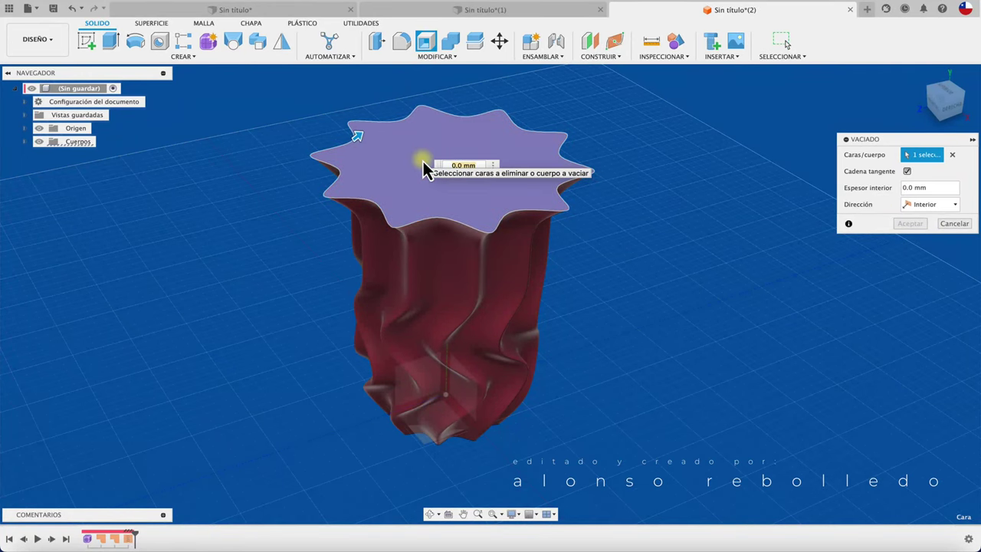
{"action": "type", "text": "1"}
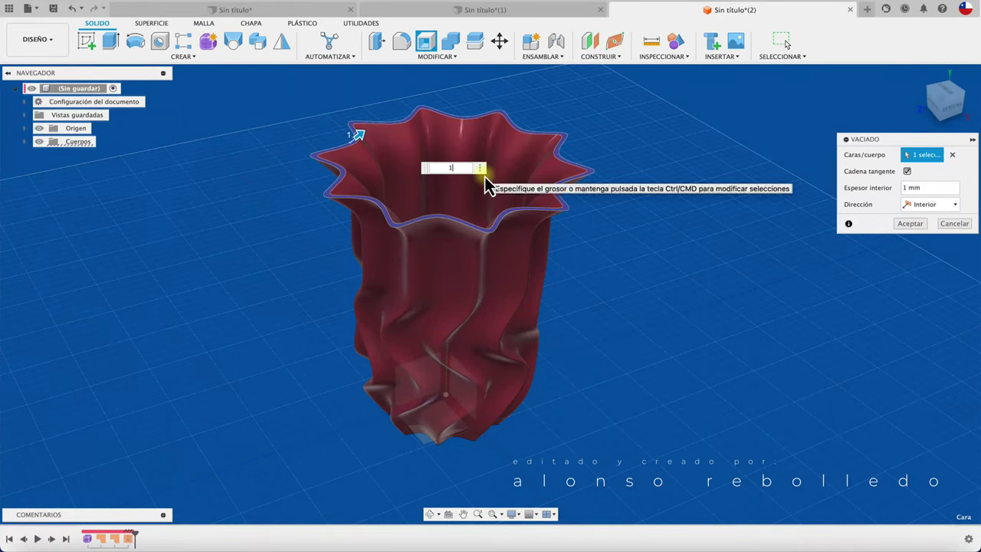
{"action": "left_click", "coordinate": [910, 223]}
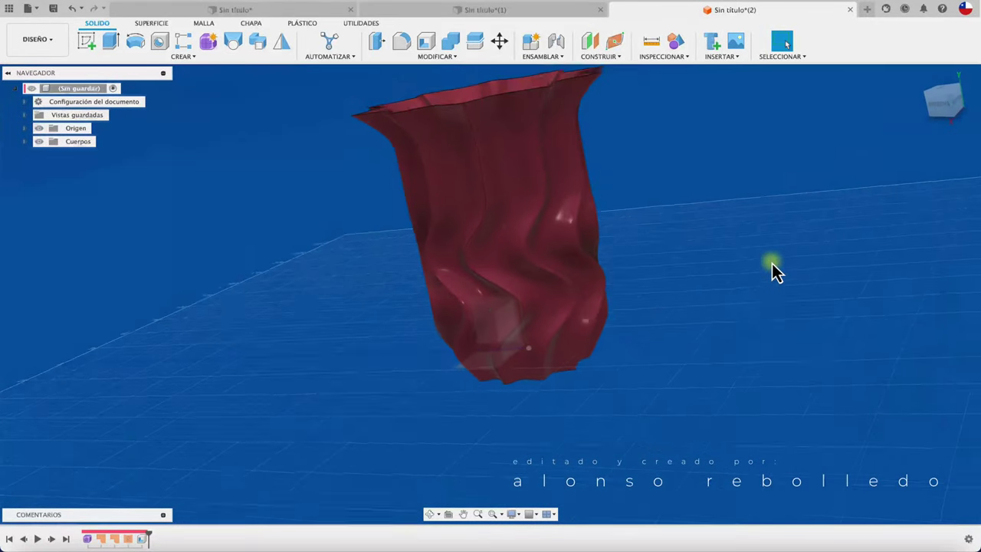
{"action": "left_click", "coordinate": [938, 106]}
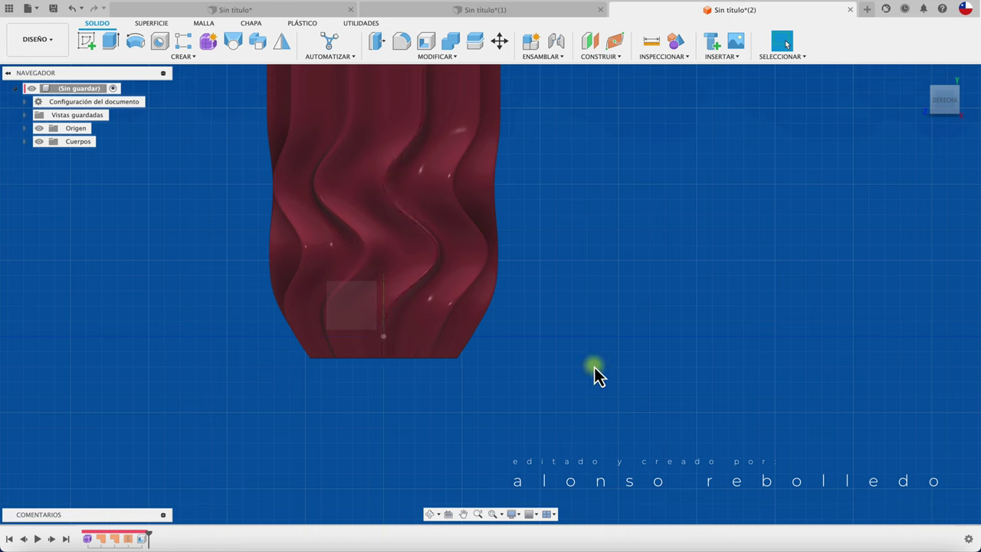
{"action": "mouse_move", "coordinate": [596, 374]}
{"action": "middle_mouse_down", "text": "shift"}
{"action": "mouse_move", "coordinate": [612, 214]}
{"action": "mouse_move", "coordinate": [11, 162]}
{"action": "middle_mouse_up", "text": "shift"}
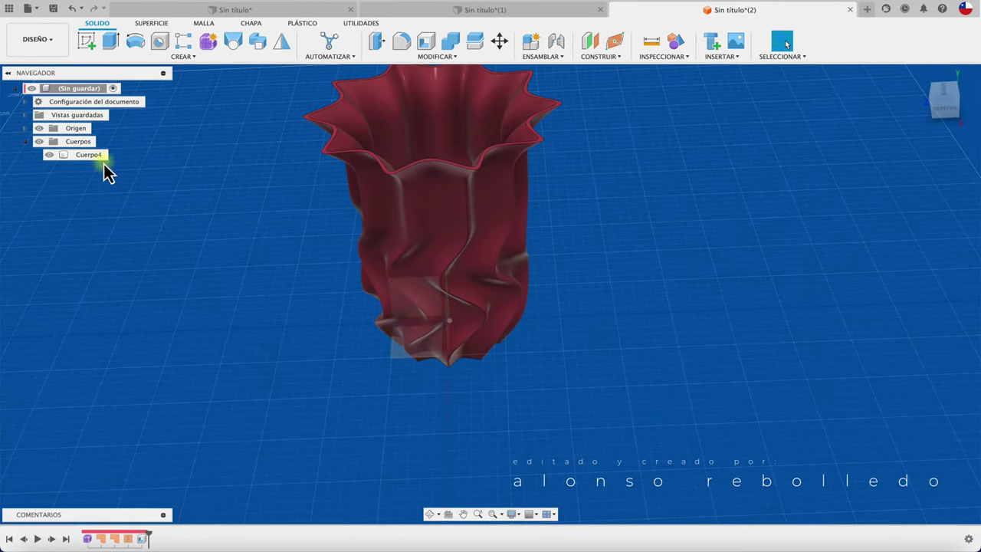
- Turn the Cuerpo4 vase body into a component and move it away from the origin
{"action": "left_click", "coordinate": [92, 157]}
{"action": "right_click", "coordinate": [92, 159]}
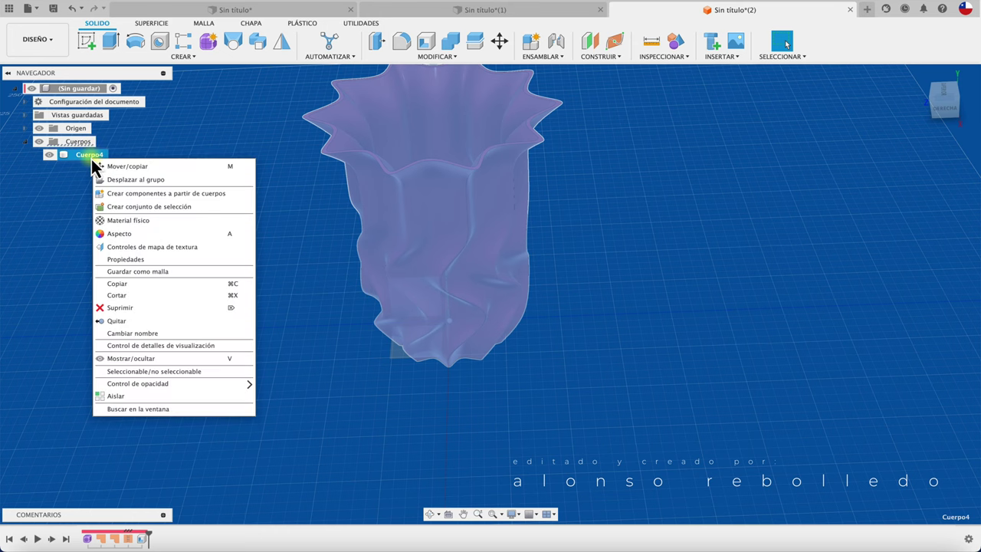
{"action": "left_click", "coordinate": [168, 197]}
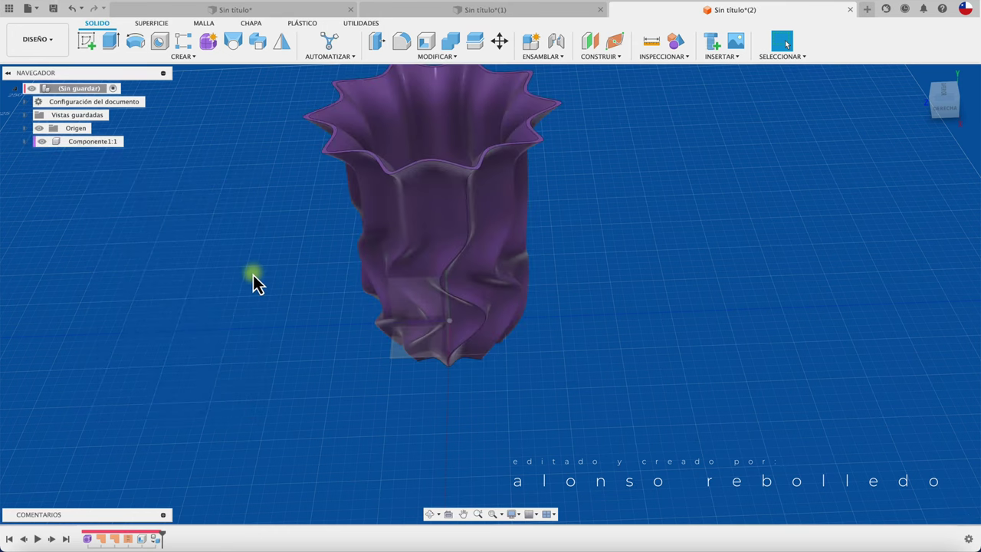
{"action": "mouse_move", "coordinate": [459, 234]}
{"action": "left_mouse_down"}
{"action": "mouse_move", "coordinate": [584, 272]}
{"action": "mouse_move", "coordinate": [550, 179]}
{"action": "left_mouse_up"}
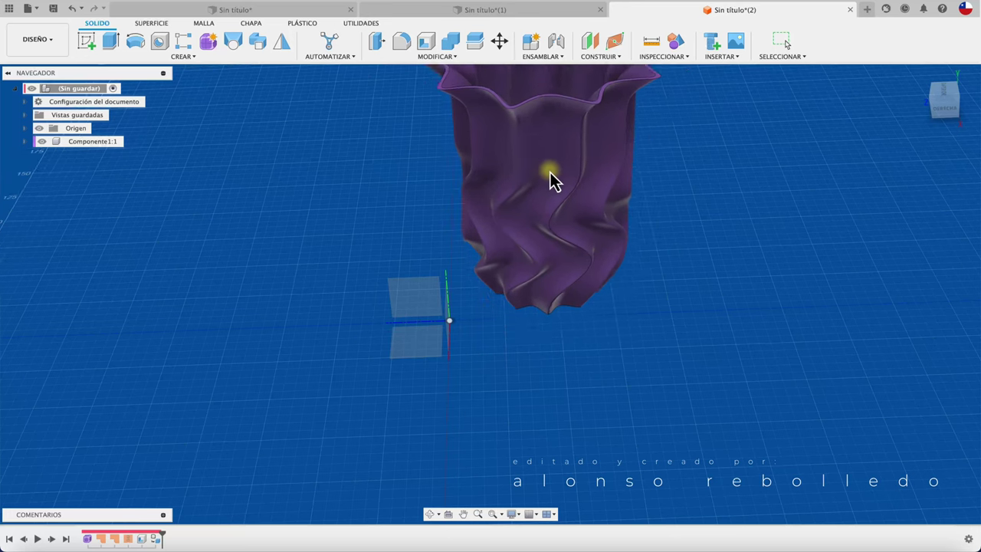
{"action": "mouse_move", "coordinate": [422, 373]}
{"action": "middle_mouse_down", "text": "shift"}
{"action": "mouse_move", "coordinate": [445, 386]}
{"action": "mouse_move", "coordinate": [484, 360]}
{"action": "mouse_move", "coordinate": [514, 357]}
{"action": "mouse_move", "coordinate": [442, 327]}
{"action": "middle_mouse_up", "text": "shift"}
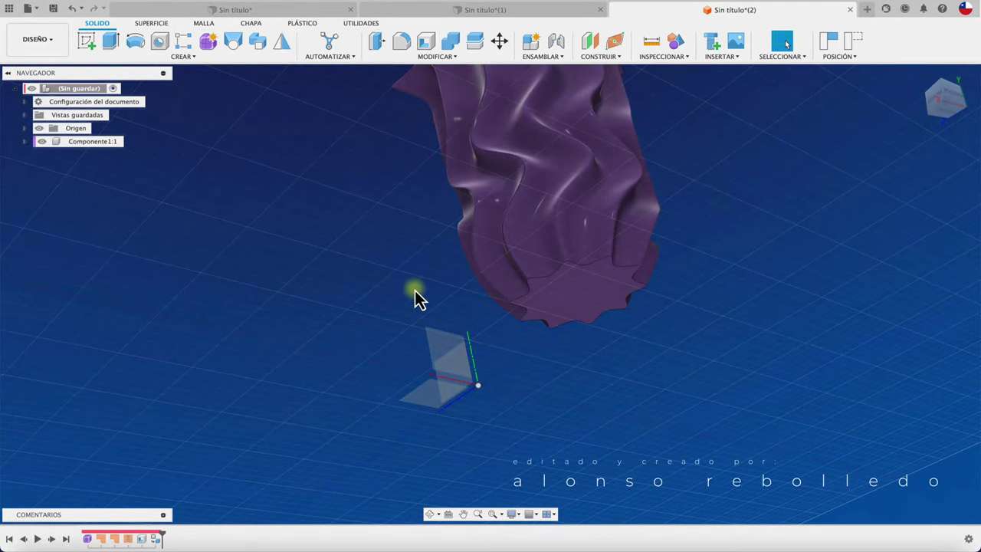
- Joint the centre of the vase base to the design origin
{"action": "key", "text": "j"}
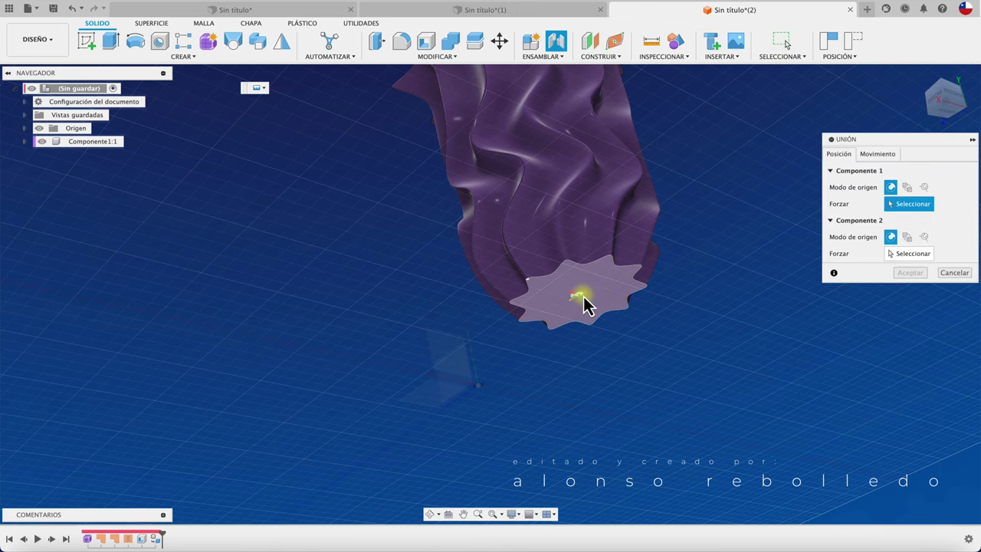
{"action": "left_click", "coordinate": [583, 299]}
{"action": "mouse_move", "coordinate": [574, 312]}
{"action": "middle_mouse_down", "text": "shift"}
{"action": "mouse_move", "coordinate": [488, 381]}
{"action": "mouse_move", "coordinate": [471, 378]}
{"action": "middle_mouse_up", "text": "shift"}
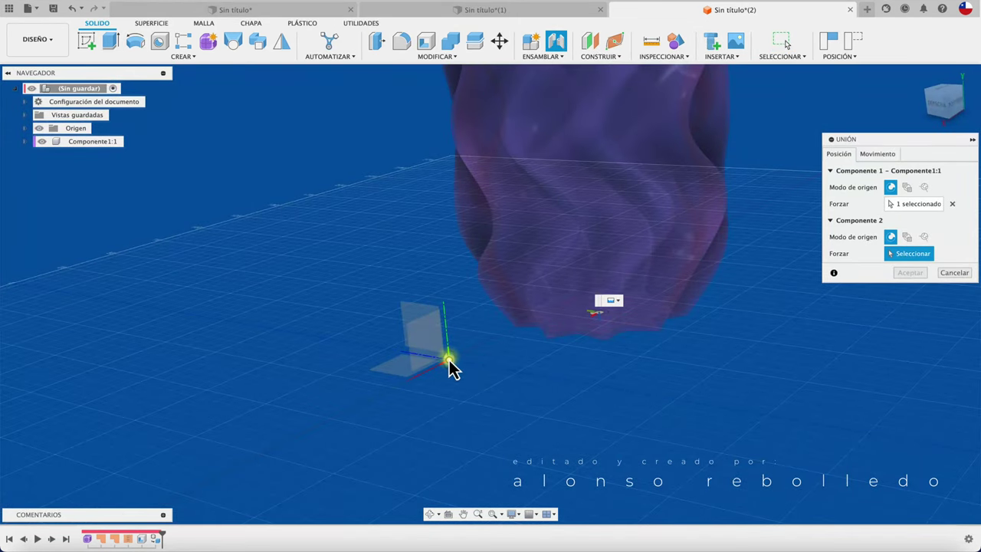
{"action": "left_click", "coordinate": [450, 360]}
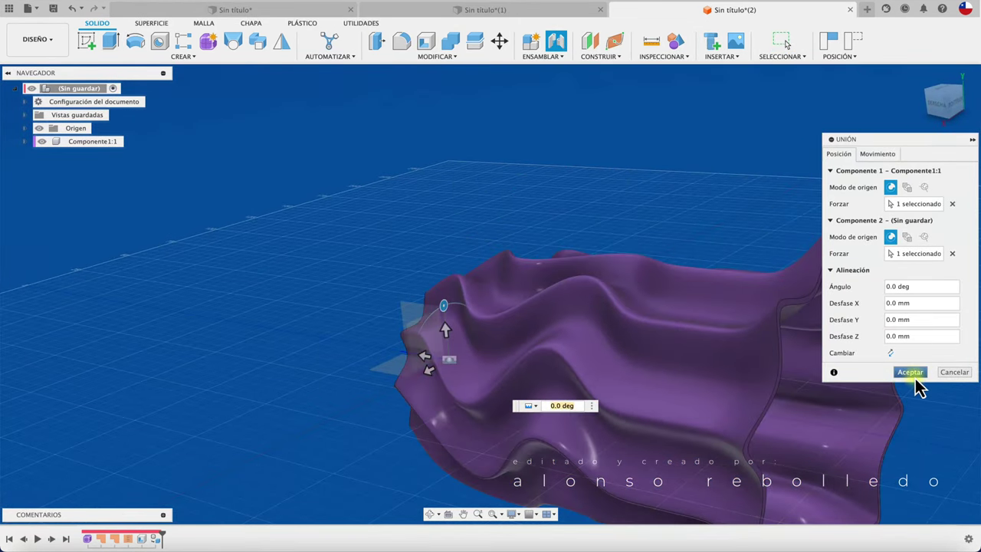
{"action": "left_click", "coordinate": [910, 372]}
{"action": "scroll", "coordinate": [756, 259], "scroll_direction": "down", "scroll_amount": 3}
{"action": "scroll", "coordinate": [756, 258], "scroll_direction": "down", "scroll_amount": 3}
{"action": "scroll", "coordinate": [756, 258], "scroll_direction": "down", "scroll_amount": 2}
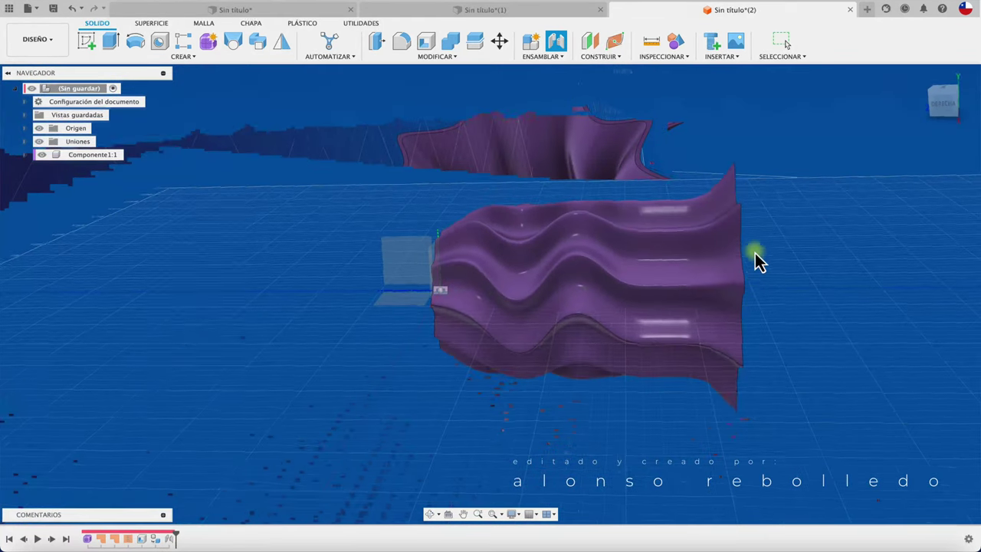
{"action": "mouse_move", "coordinate": [756, 258]}
{"action": "middle_mouse_down", "text": "shift"}
{"action": "mouse_move", "coordinate": [942, 92]}
{"action": "mouse_move", "coordinate": [948, 99]}
{"action": "middle_mouse_up", "text": "shift"}
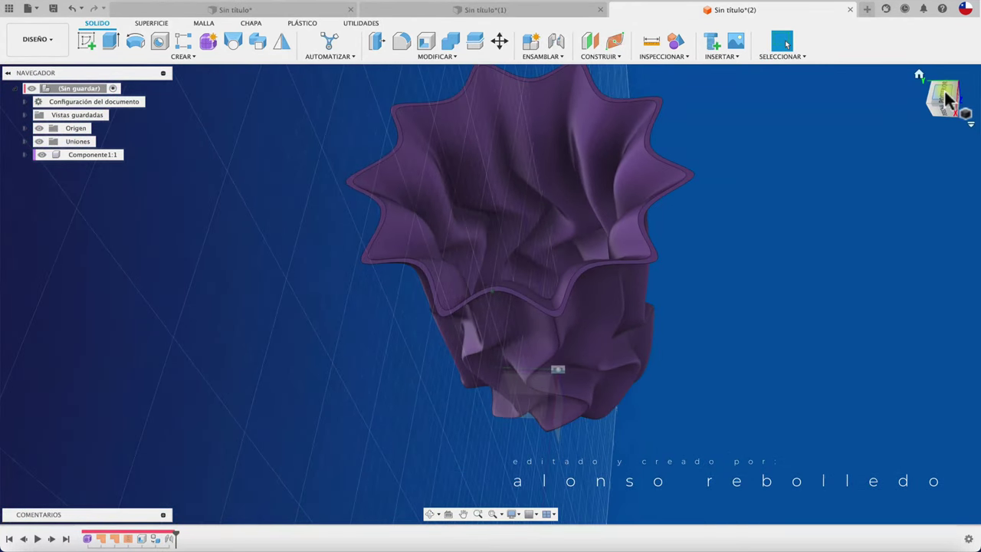
- Define the current top-down view of the vase as the Top view from the ViewCube menu
{"action": "left_click", "coordinate": [948, 100]}
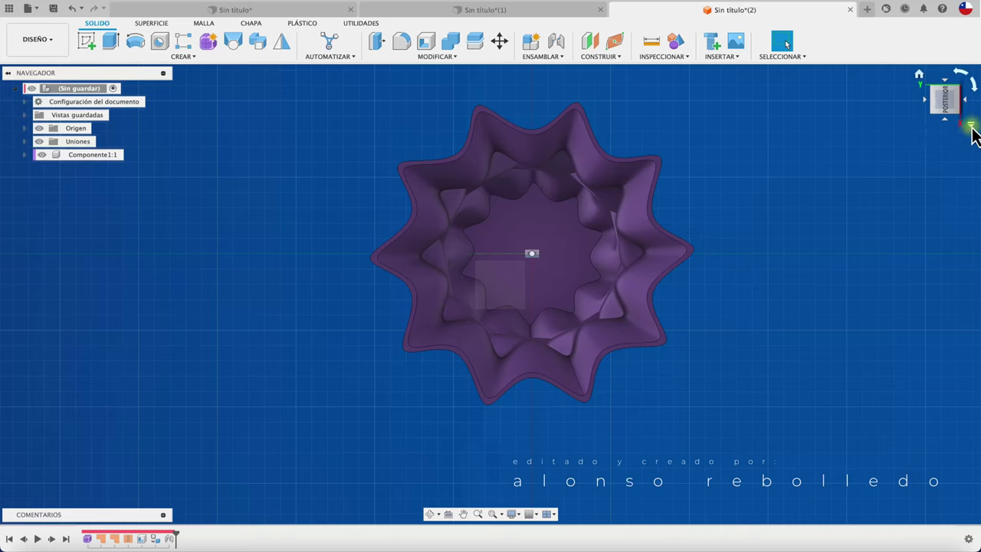
{"action": "left_click", "coordinate": [972, 126]}
{"action": "left_click", "coordinate": [974, 130]}
{"action": "left_click", "coordinate": [972, 126]}
{"action": "mouse_move", "coordinate": [905, 193]}
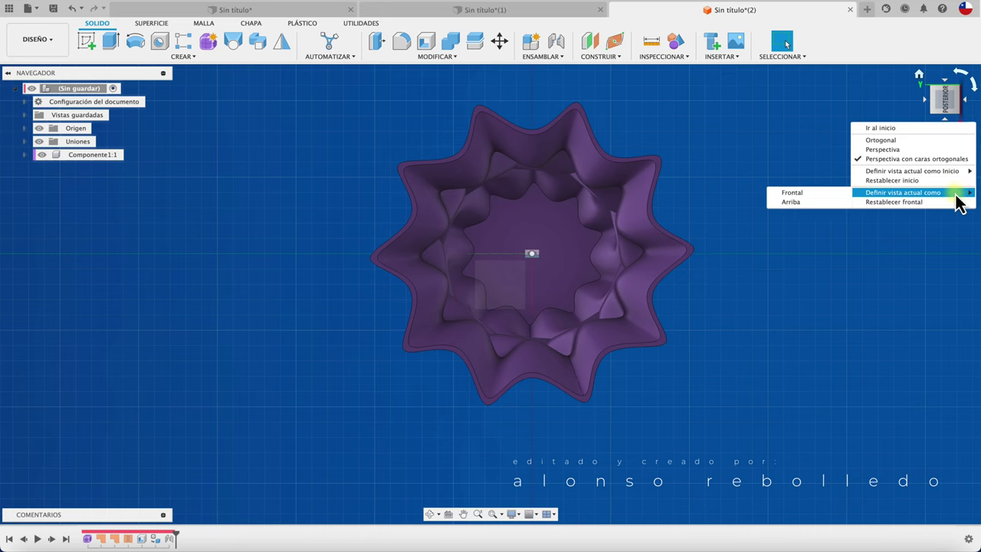
{"action": "left_click", "coordinate": [817, 203]}
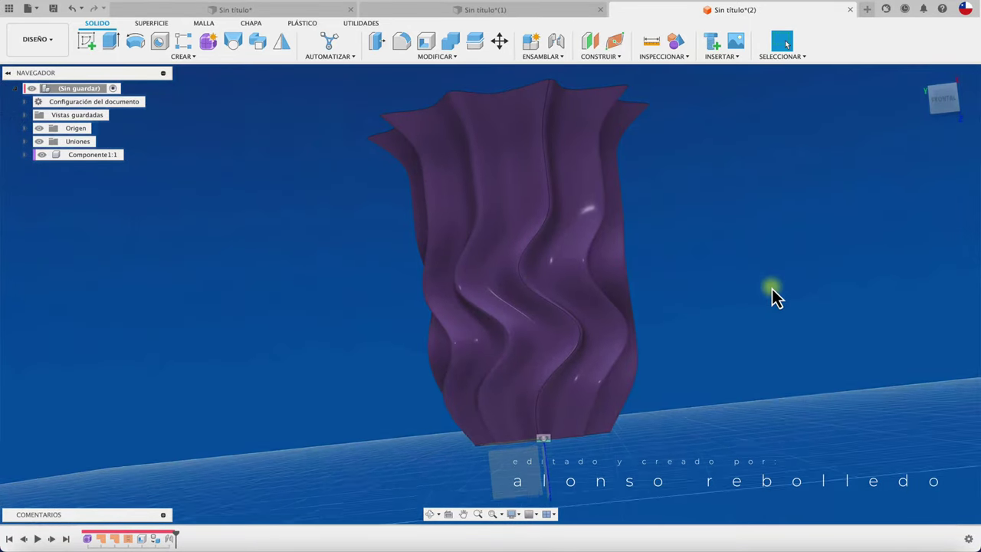
- Verify the new orientation by checking the Top, Home, Bottom and Front views
{"action": "left_click", "coordinate": [943, 96]}
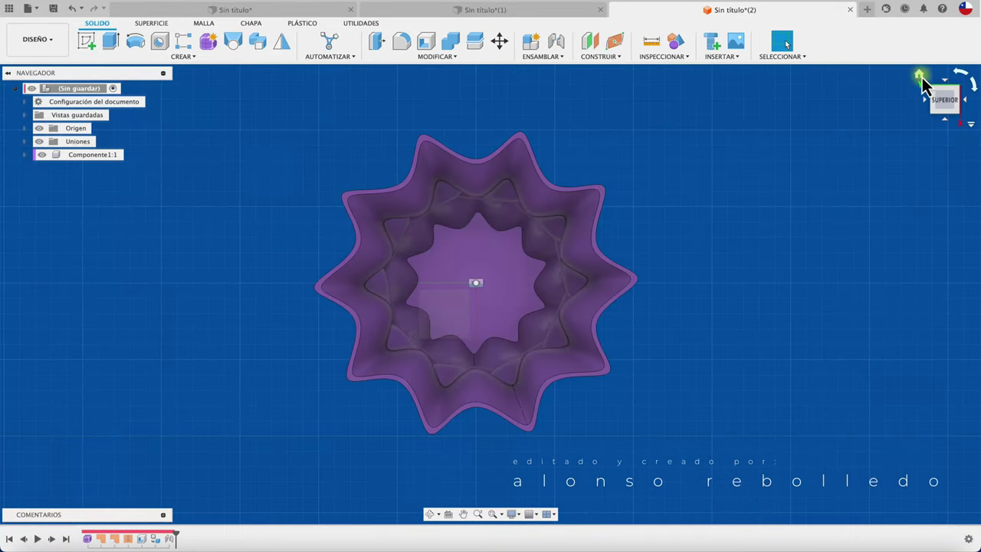
{"action": "left_click", "coordinate": [921, 76]}
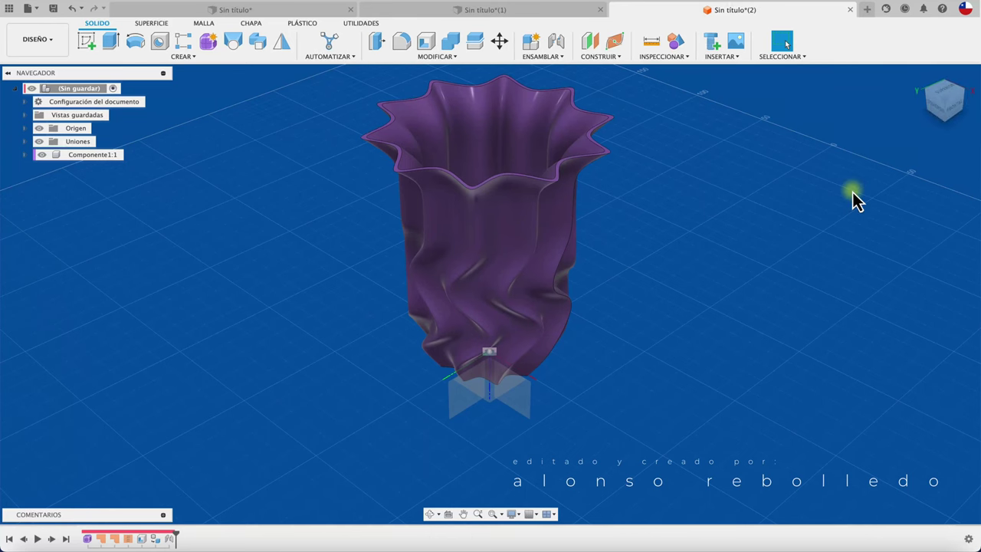
{"action": "mouse_move", "coordinate": [944, 101]}
{"action": "left_click", "coordinate": [972, 125]}
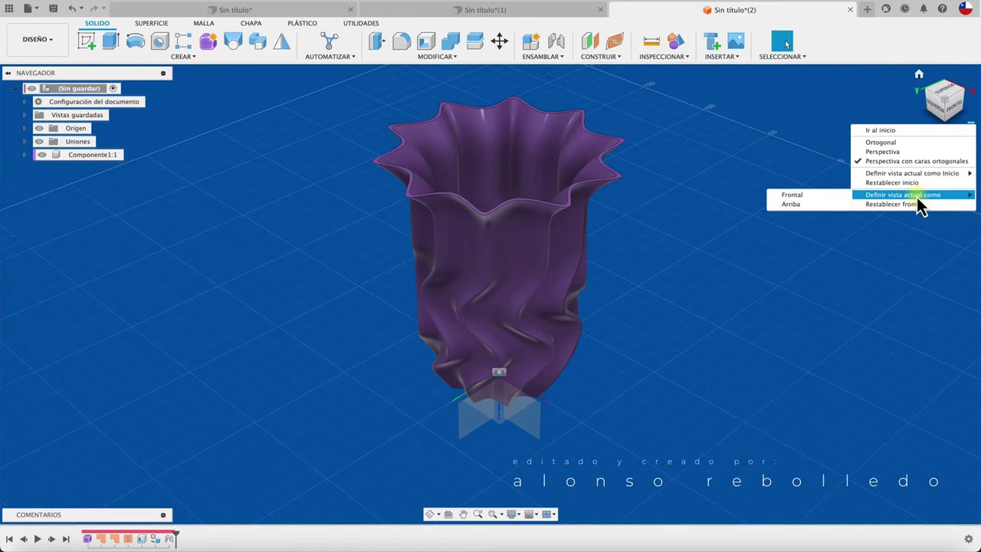
{"action": "mouse_move", "coordinate": [916, 161]}
{"action": "left_click", "coordinate": [806, 182]}
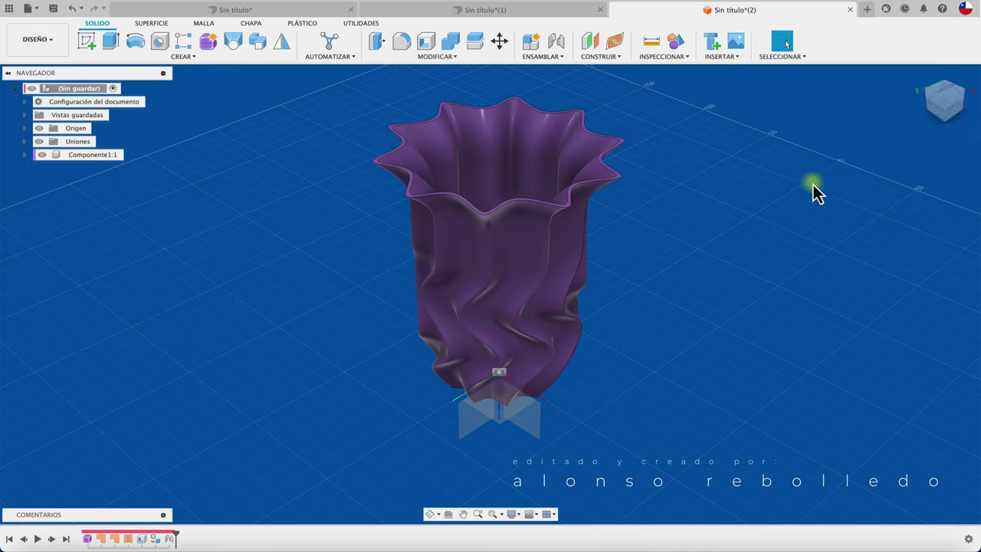
{"action": "left_click_drag", "start_coordinate": [946, 125], "coordinate": [951, 98]}
{"action": "left_click", "coordinate": [951, 98]}
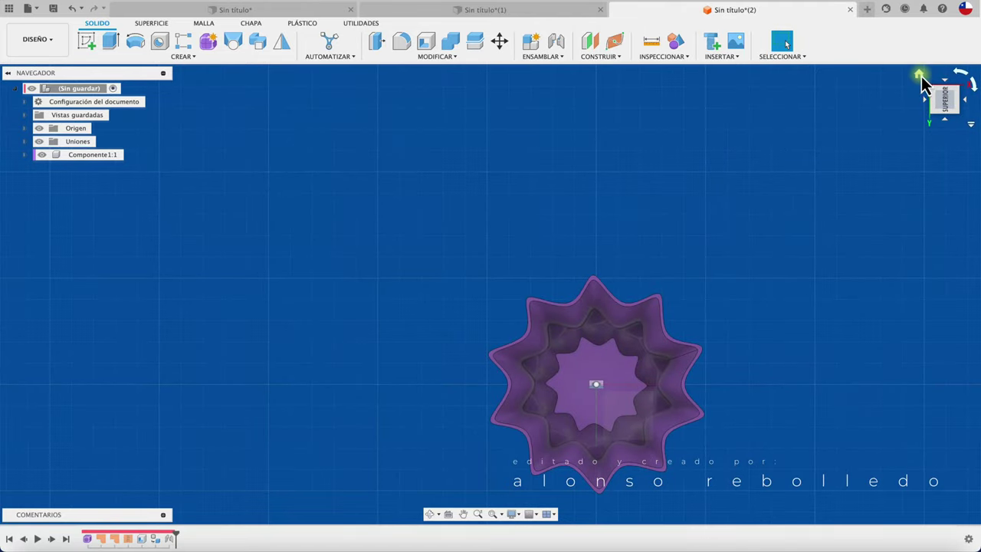
{"action": "left_click", "coordinate": [919, 74]}
{"action": "mouse_move", "coordinate": [580, 407]}
{"action": "middle_mouse_down", "text": "shift"}
{"action": "mouse_move", "coordinate": [795, 207]}
{"action": "mouse_move", "coordinate": [939, 105]}
{"action": "middle_mouse_up", "text": "shift"}
{"action": "left_click", "coordinate": [956, 111]}
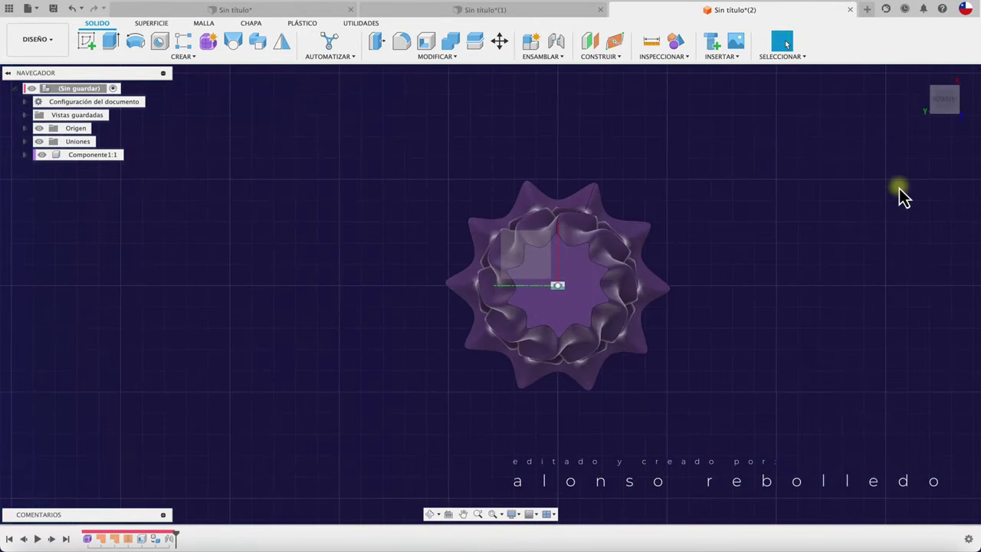
{"action": "left_click", "coordinate": [959, 125]}
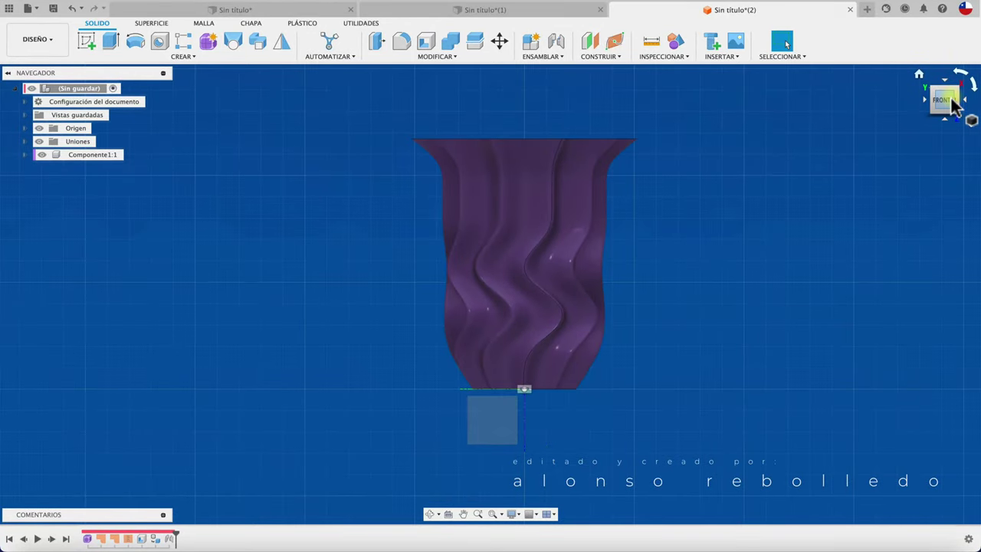
{"action": "left_click_drag", "start_coordinate": [953, 102], "coordinate": [730, 261]}
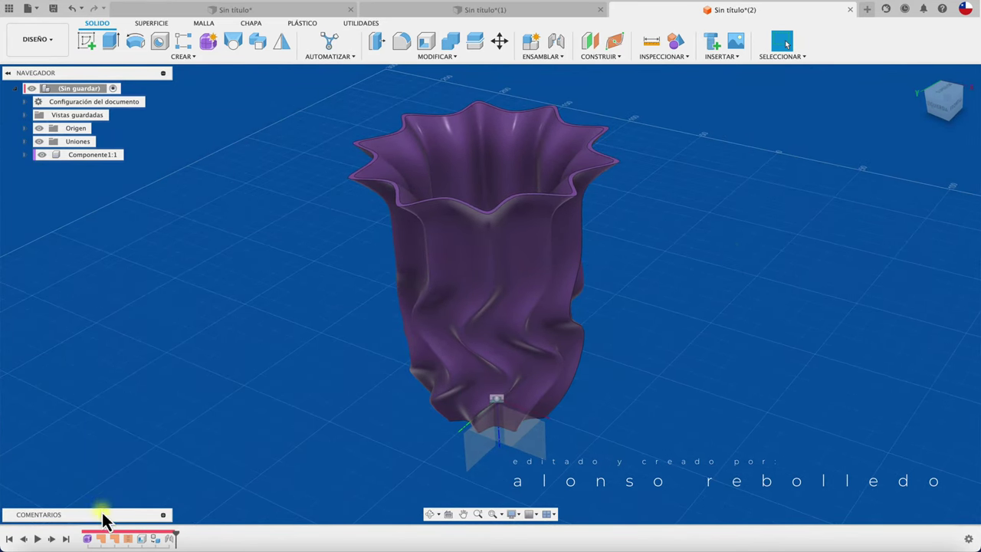
{"action": "right_click", "coordinate": [89, 542]}
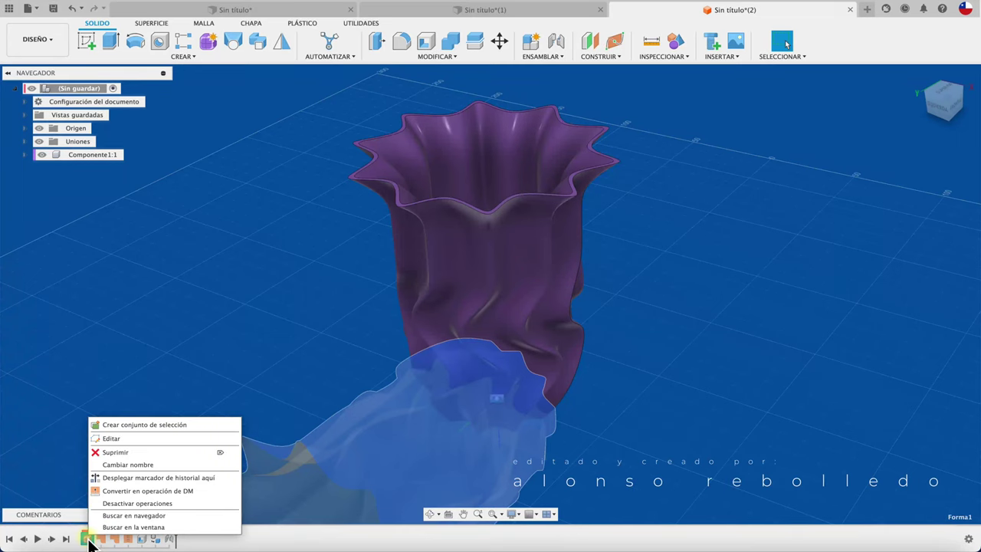
{"action": "left_click", "coordinate": [268, 300]}
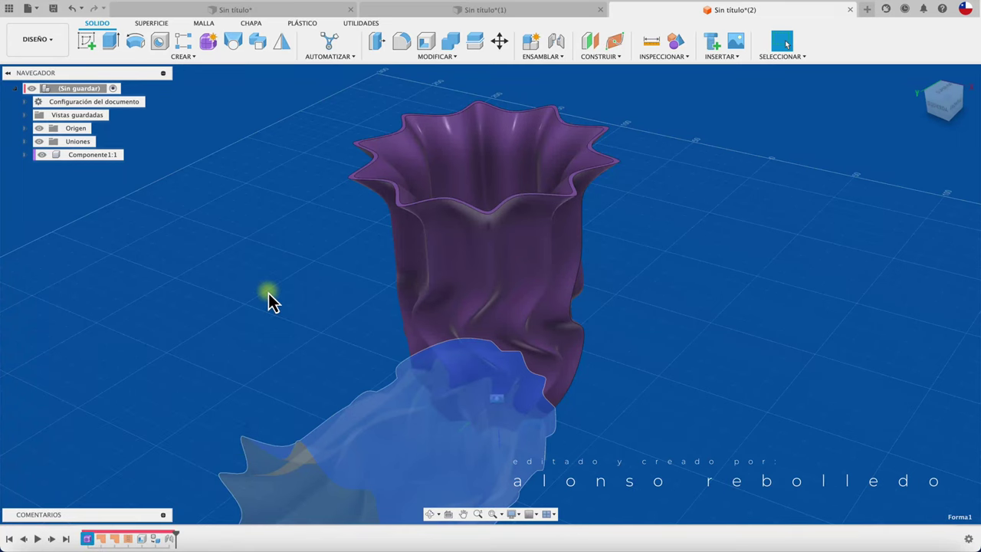